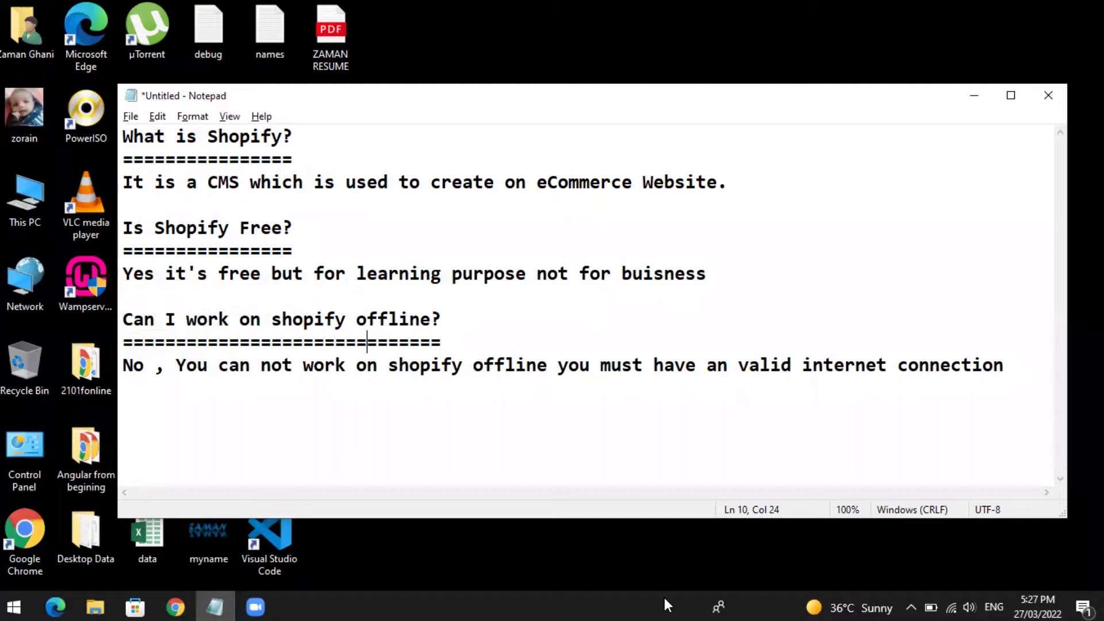
- Leave the Notepad Q&A notes and bring the Chrome window showing shopify.com forward
click(554, 595)
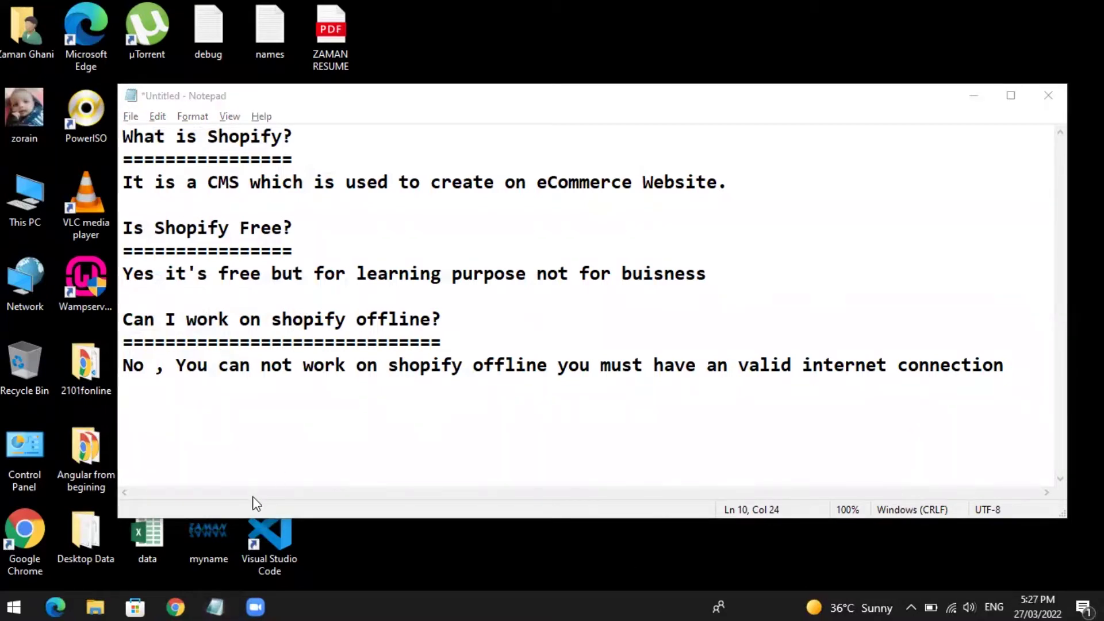
click(176, 607)
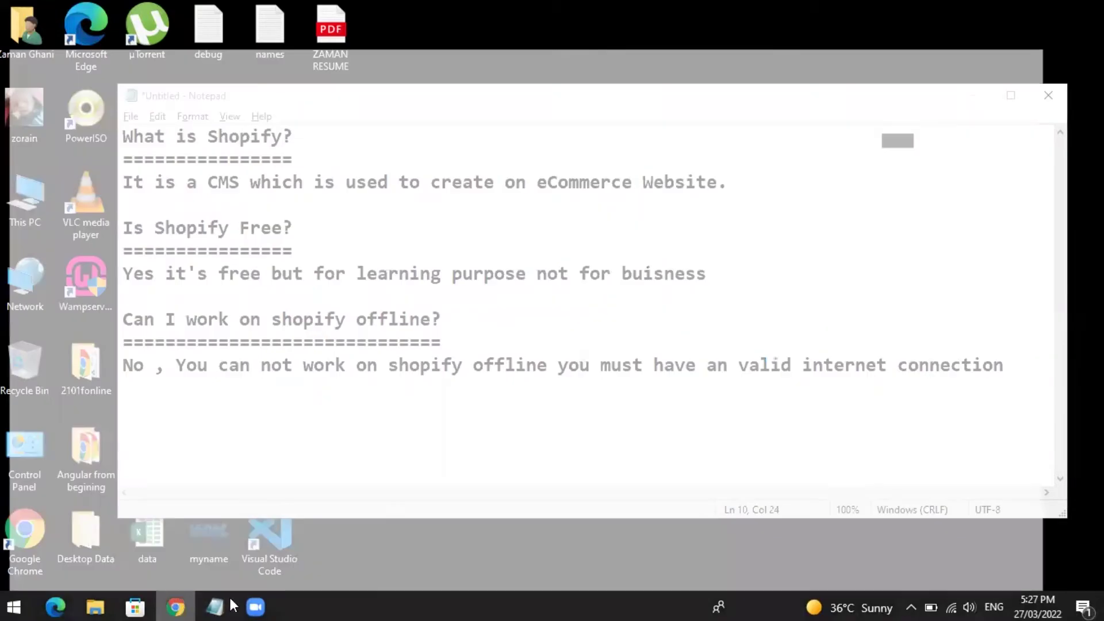
- Glance back at the Shopify notes, then minimize Notepad to reveal the Shopify homepage
mouse_move(247, 604)
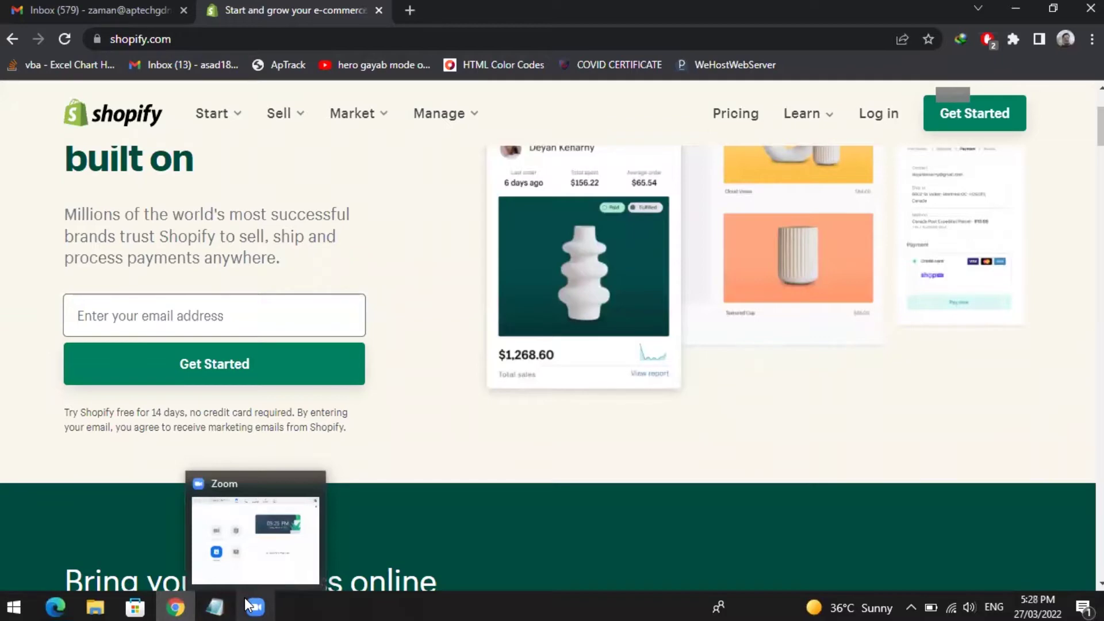
scroll(449, 488, up, 3)
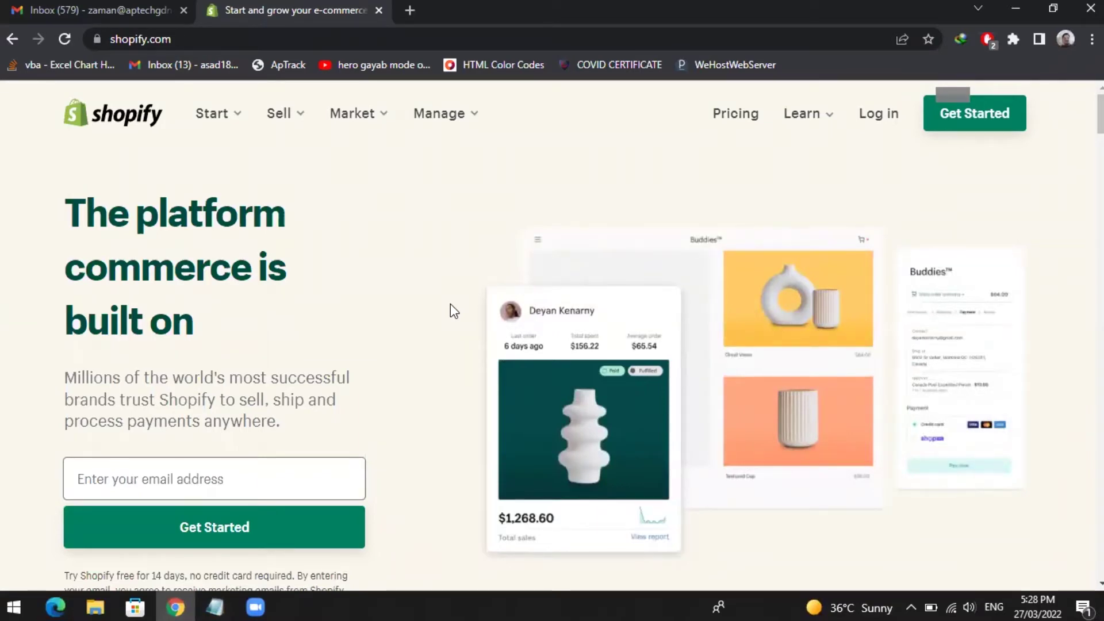
click(216, 607)
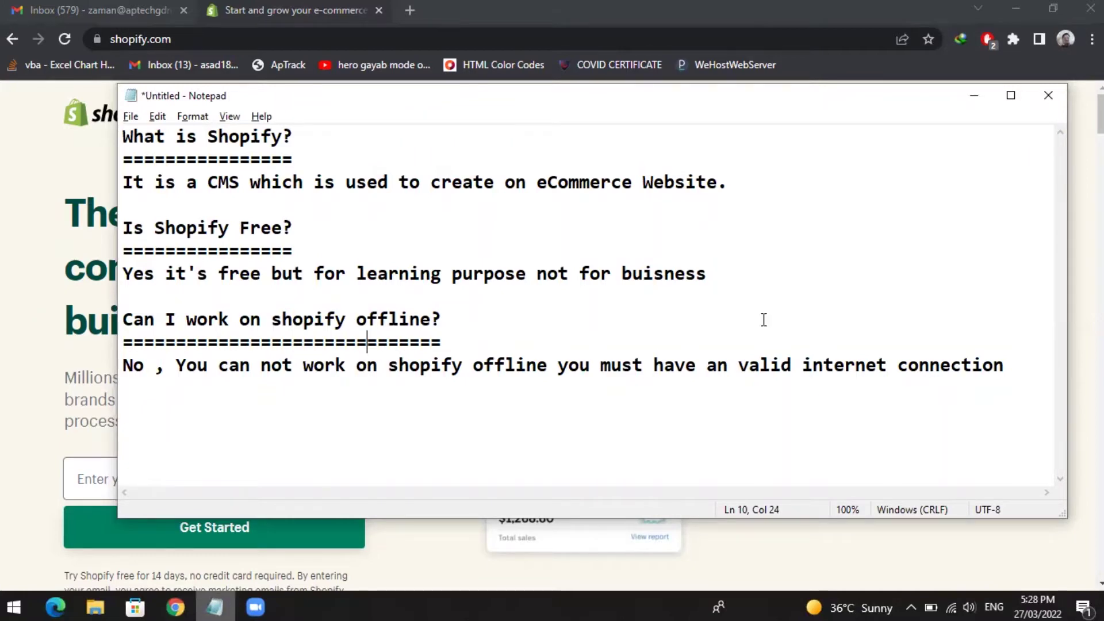
click(973, 99)
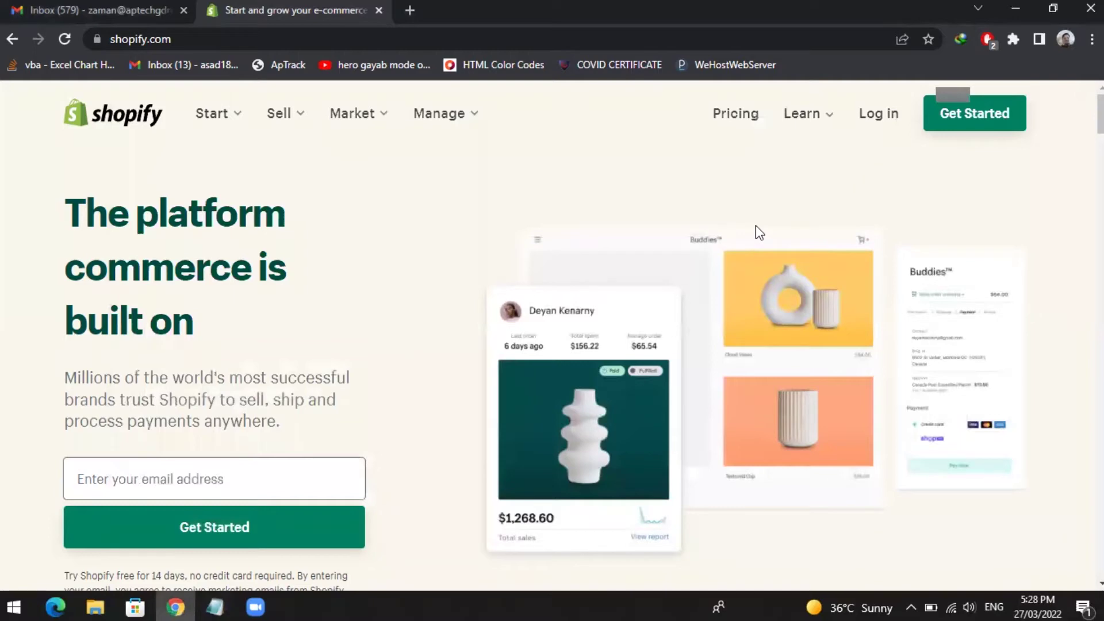
- Preview the Start, Sell, Market and Manage menus, then go to the Pricing page
click(223, 113)
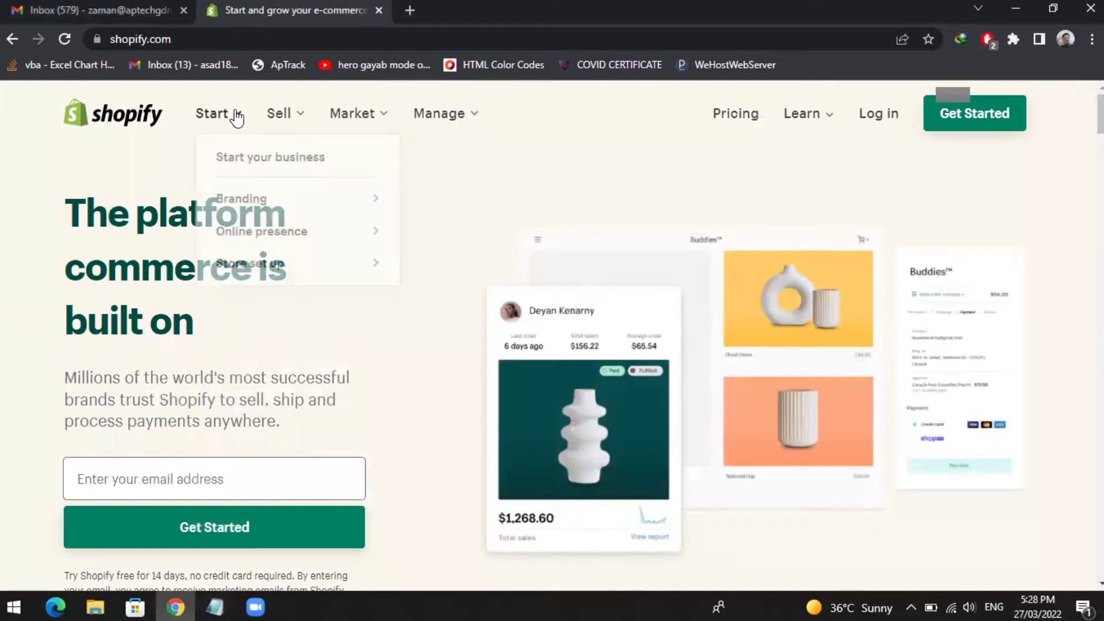
click(376, 118)
click(379, 118)
click(472, 115)
click(481, 112)
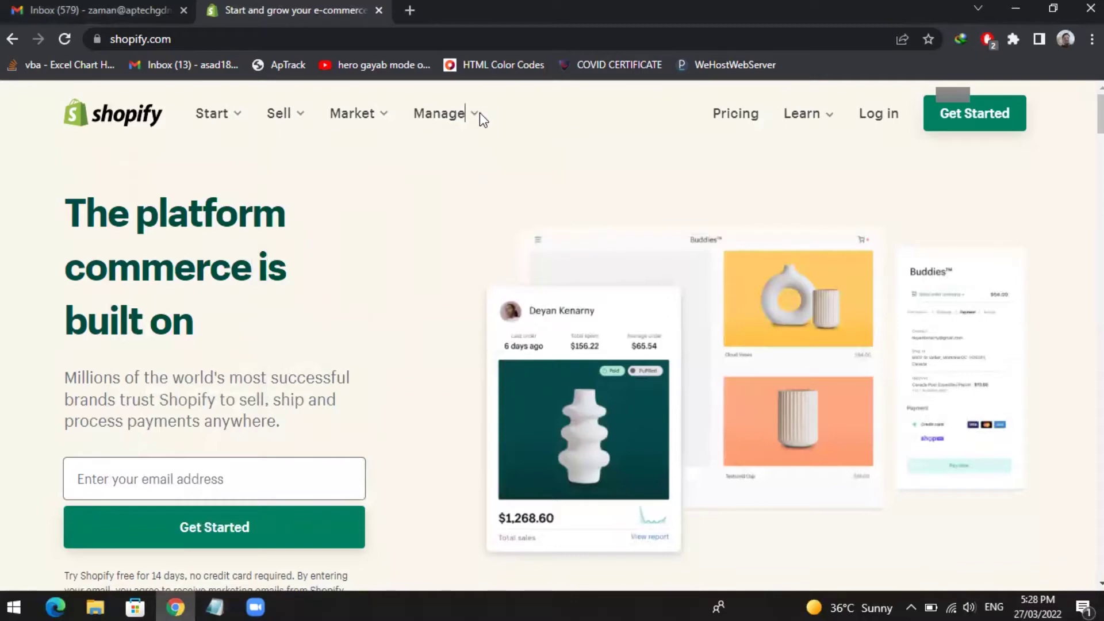
click(478, 115)
click(503, 114)
click(720, 115)
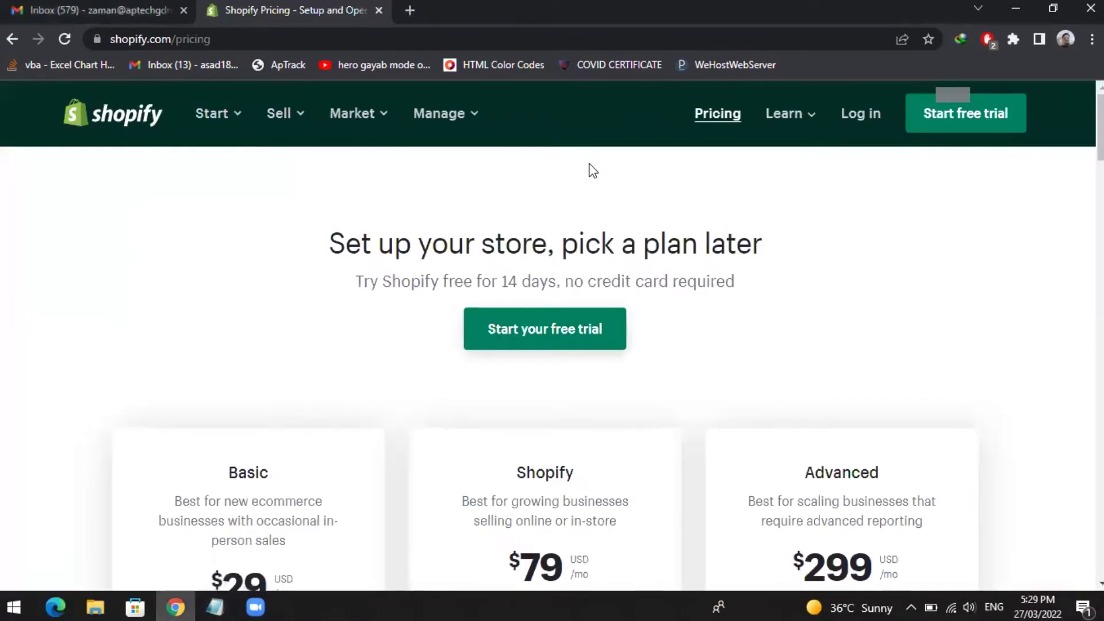
- Expand Show plan features, scroll the $29/$79/$299 plan comparison table, and return to the top
scroll(724, 287, down, 3)
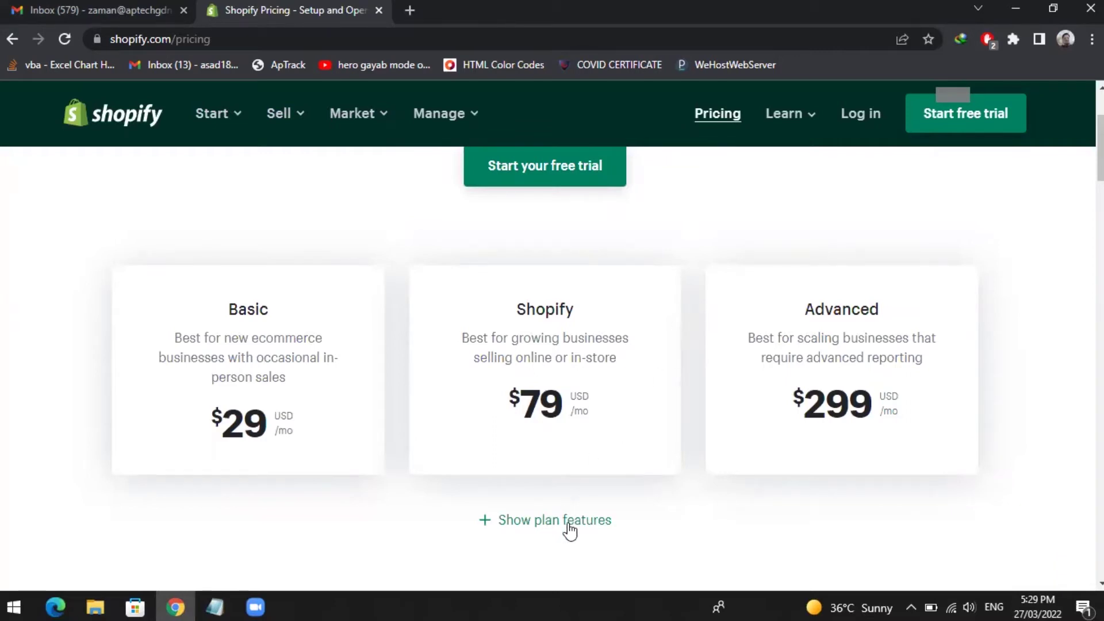
click(595, 520)
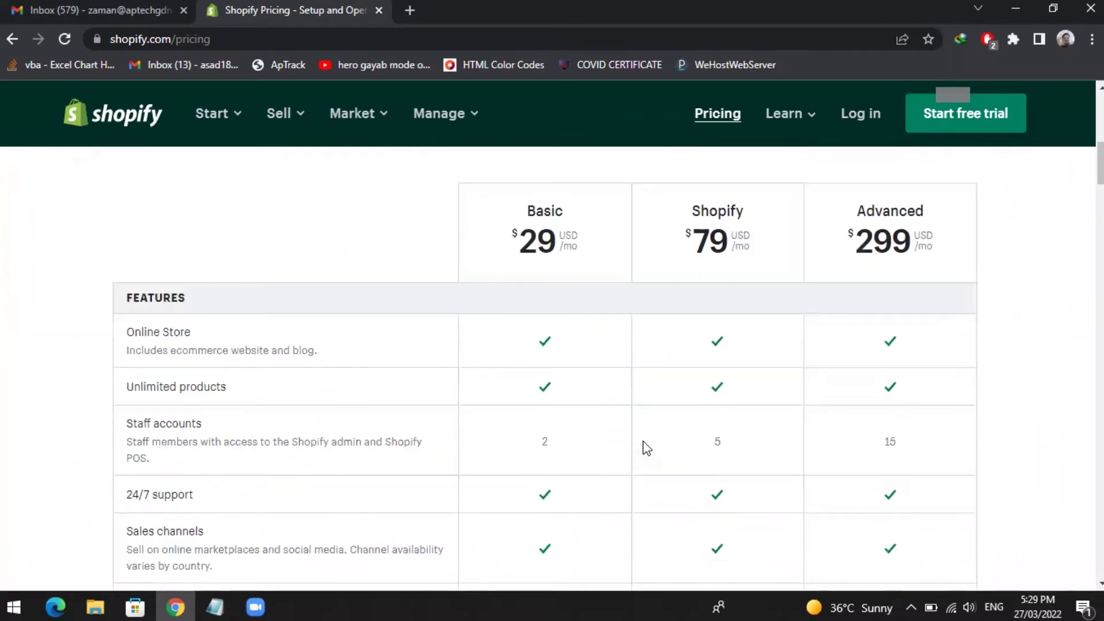
scroll(643, 441, down, 4)
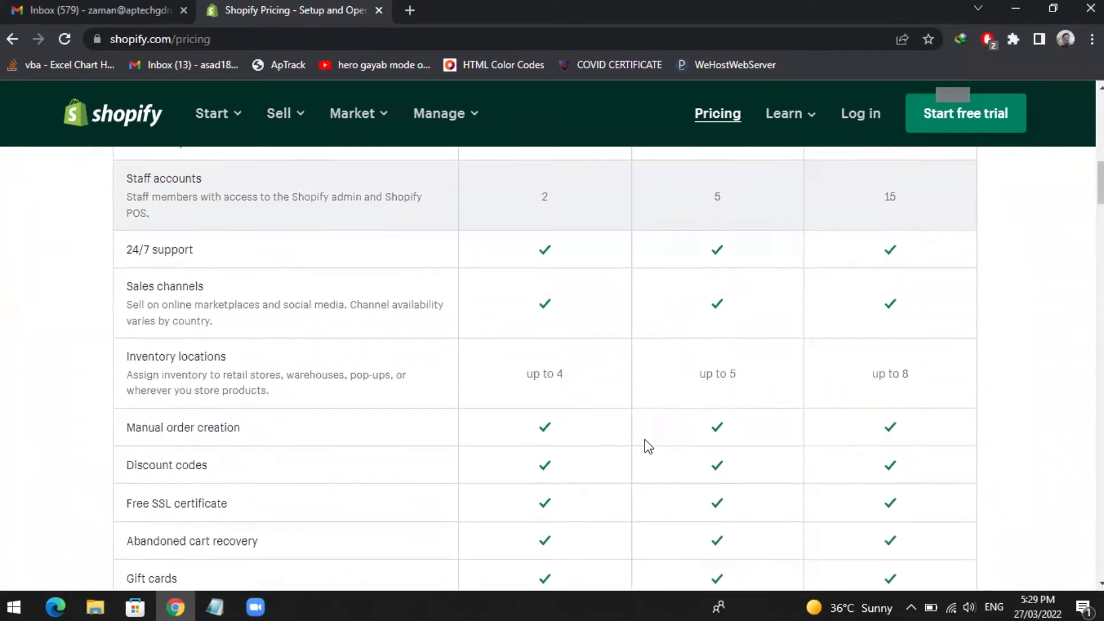
scroll(645, 439, down, 11)
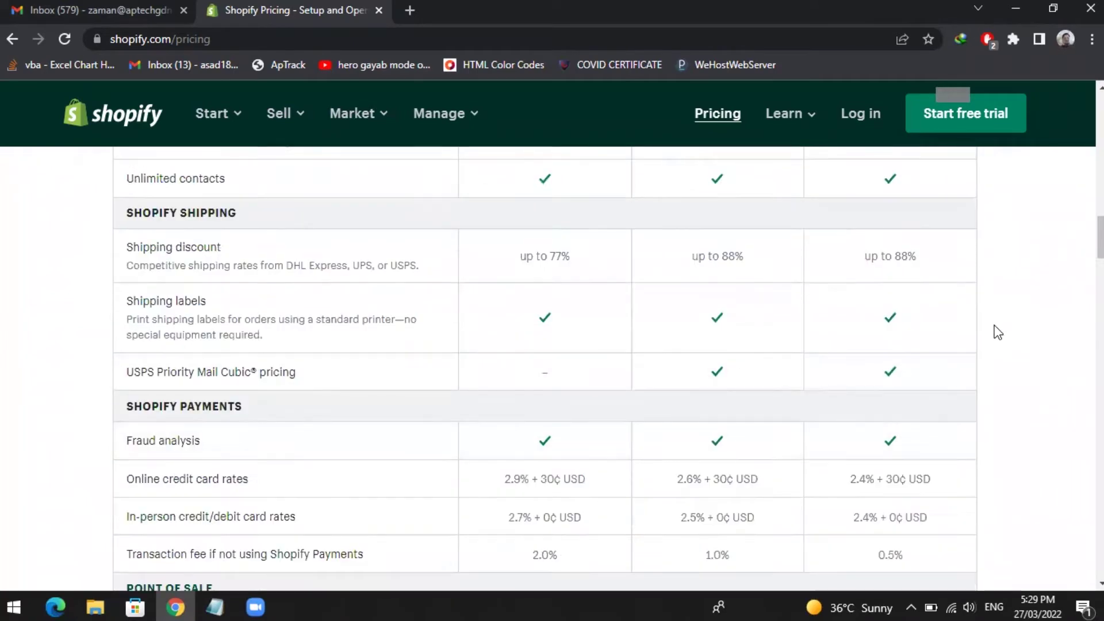
drag(1100, 237, 1100, 115)
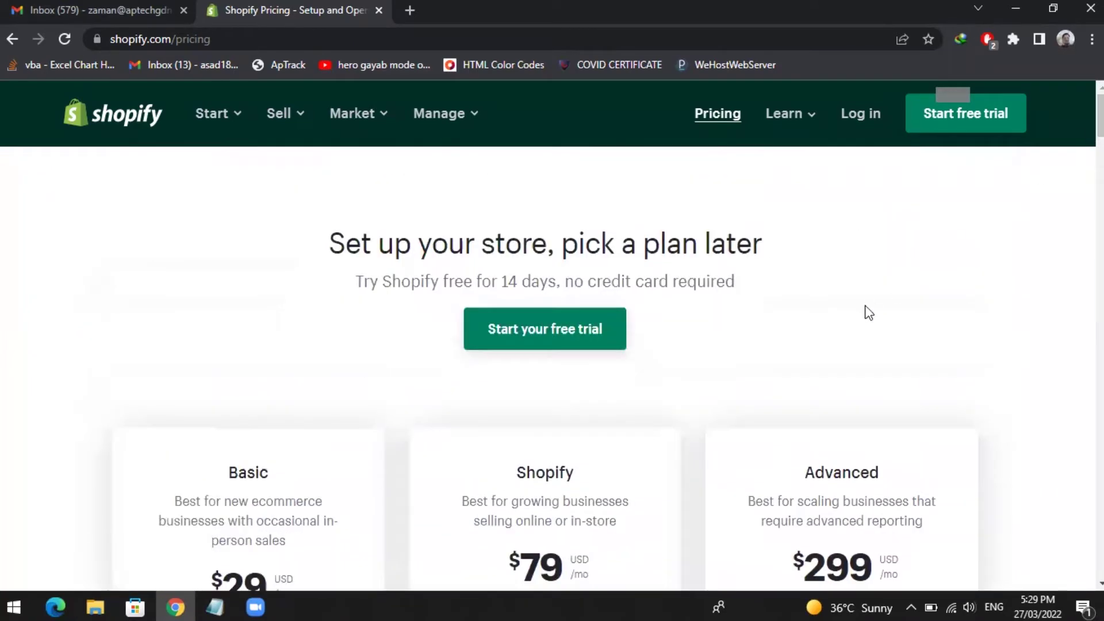
- Open the free trial signup form and enter the saved account e-mail and a password
click(591, 339)
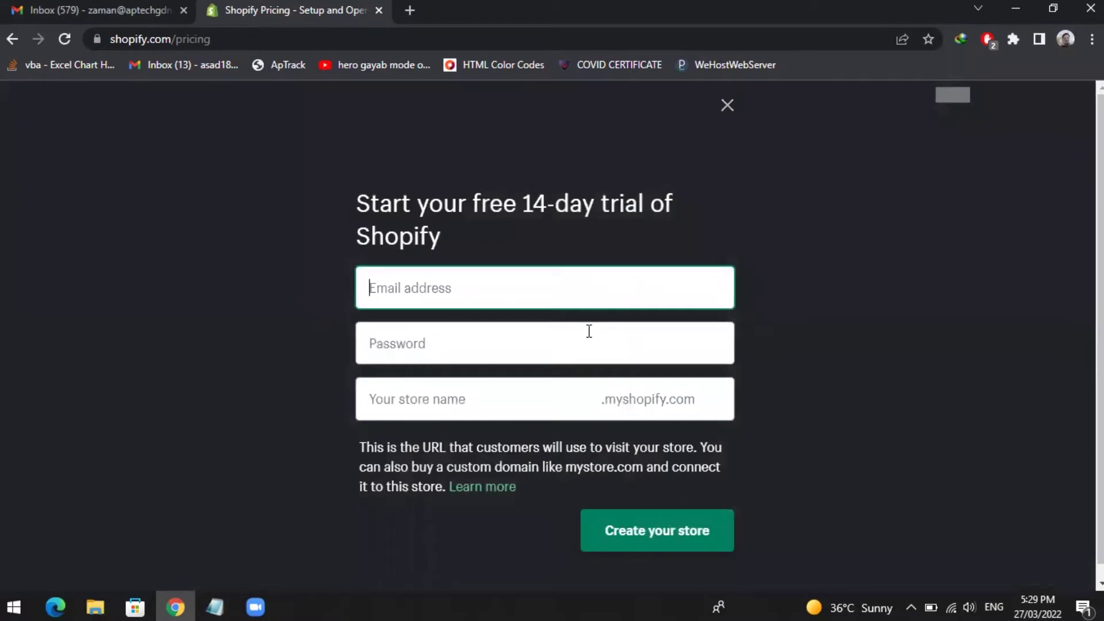
text(zama)
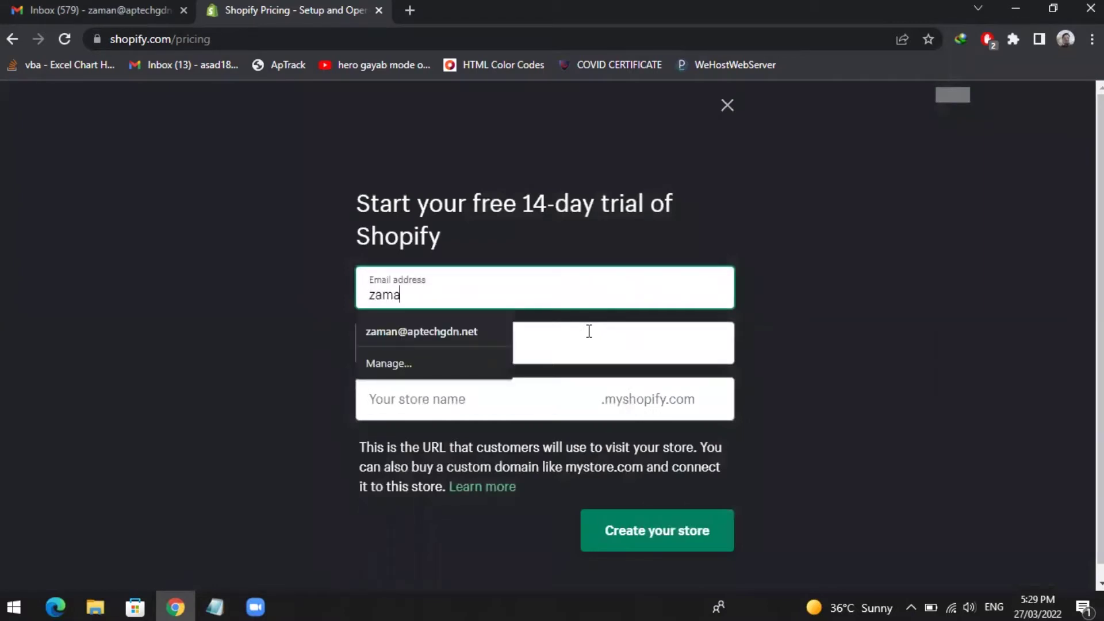
key(Down)
key(Return)
key(Tab)
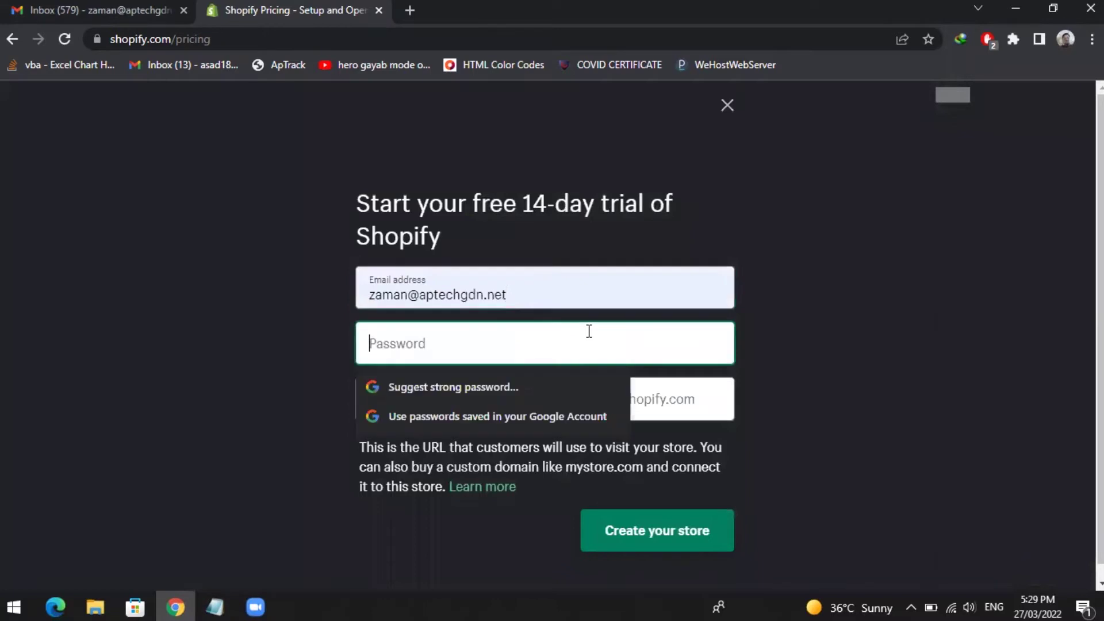
text(******)
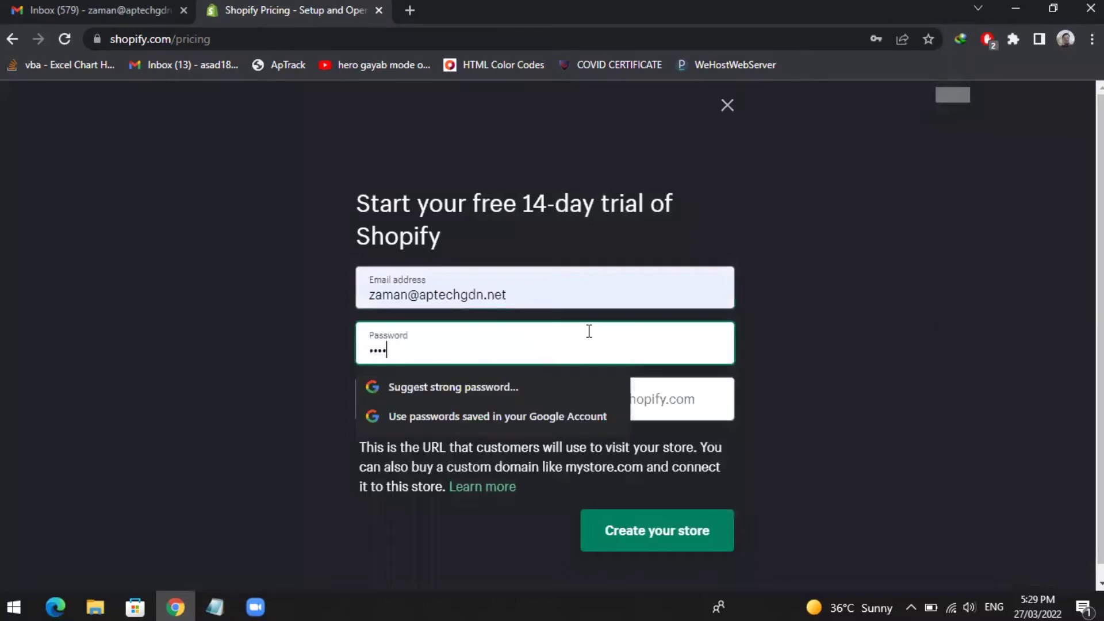
text(******)
key(Tab)
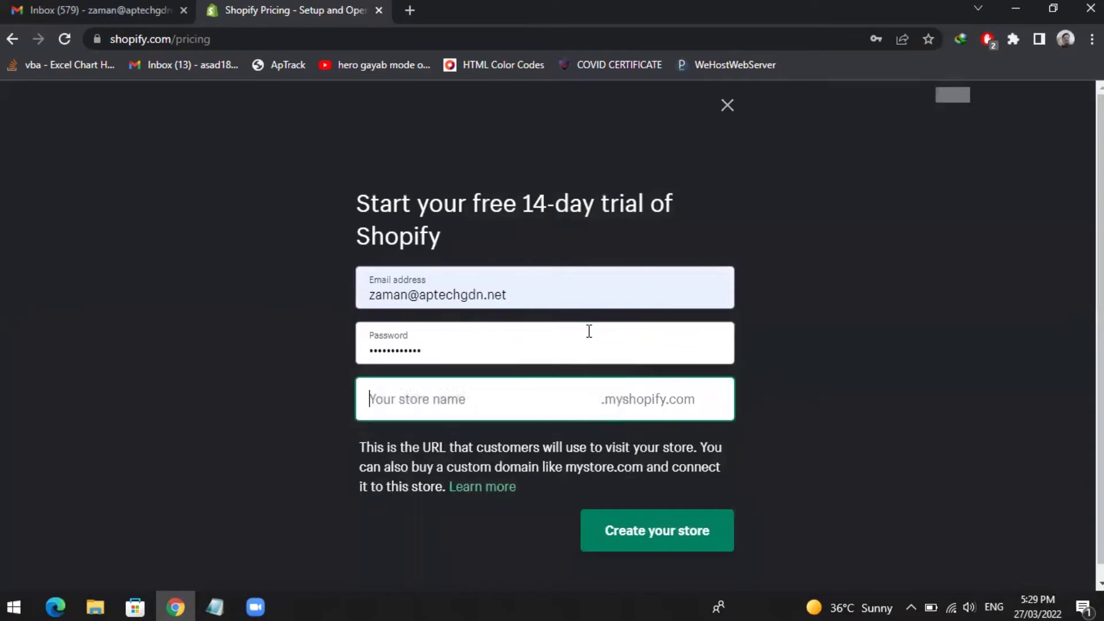
- Enter the store name OnlineIslamicBooks and submit Create your store
text(tr)
key(BackSpace)
key(BackSpace)
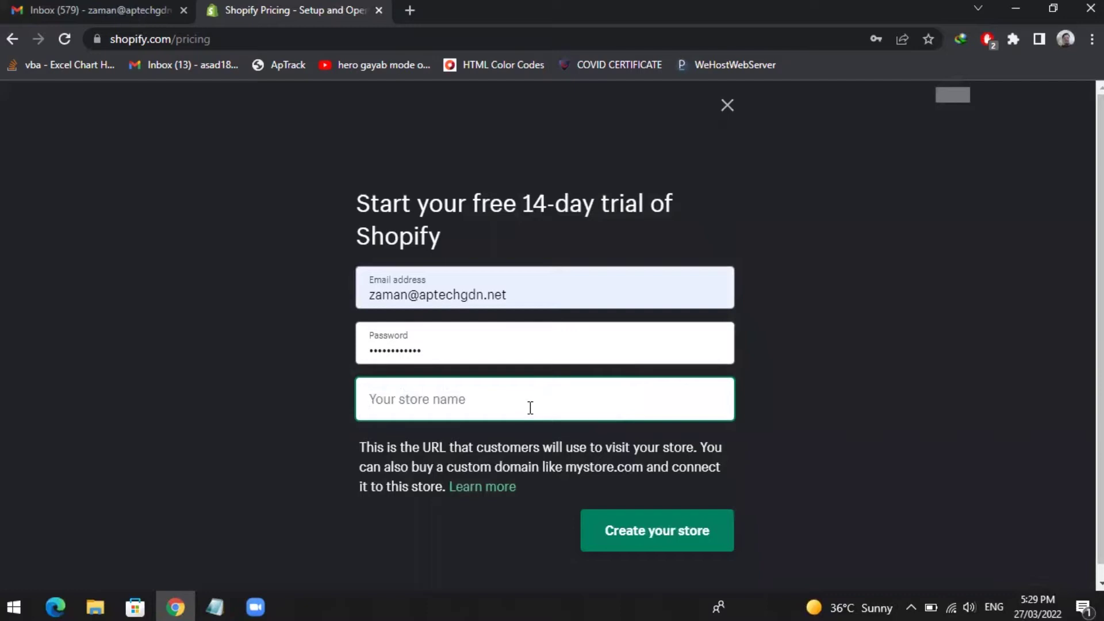
text(Online)
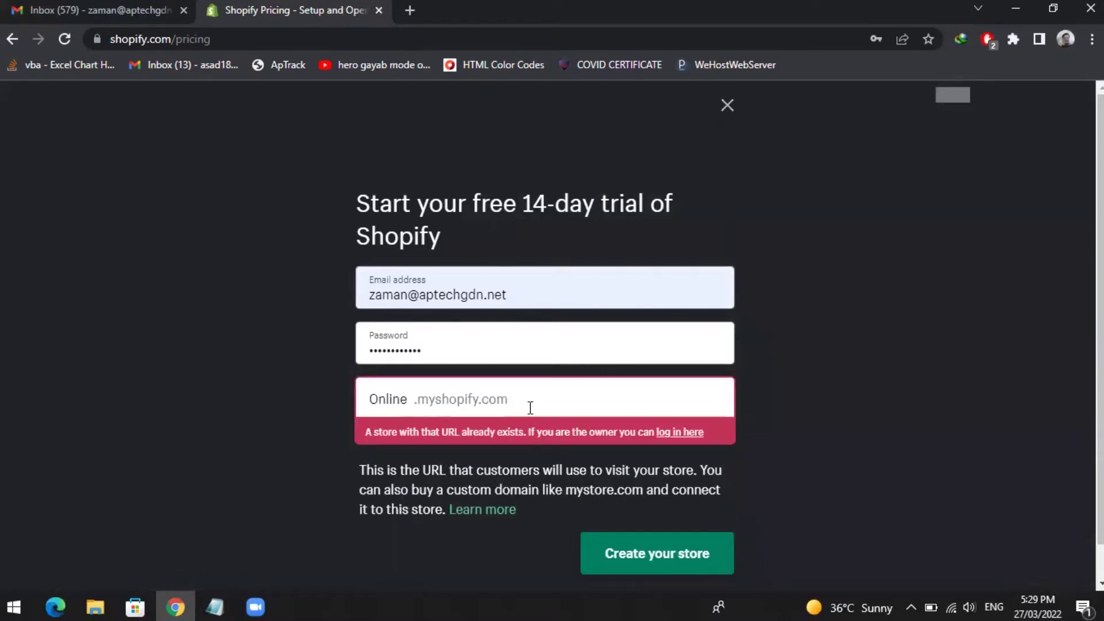
text(Islamic)
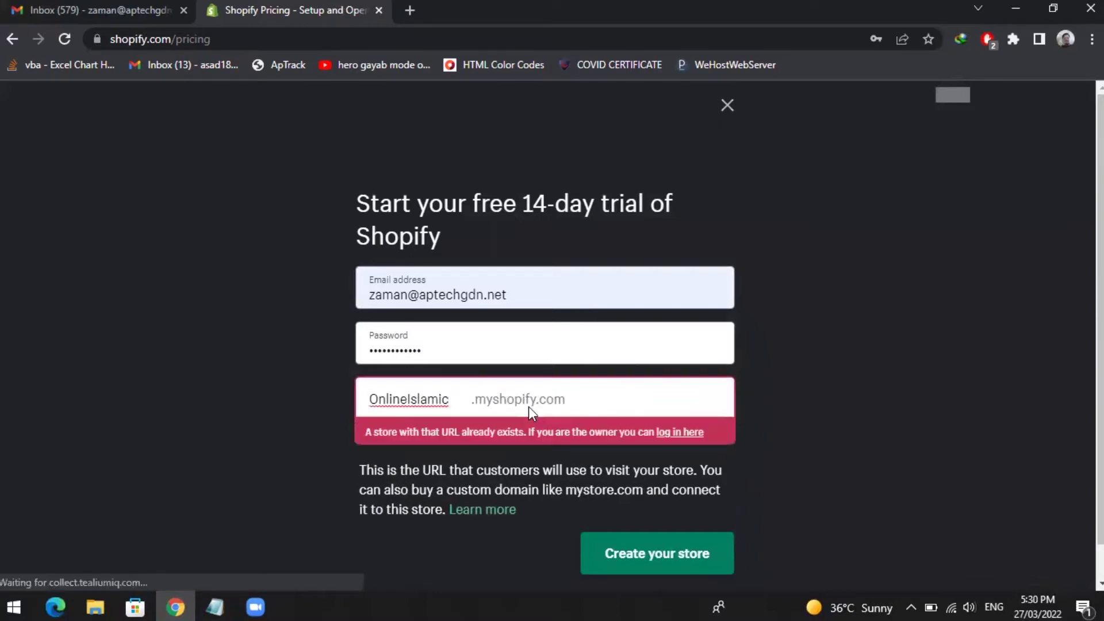
text(Books)
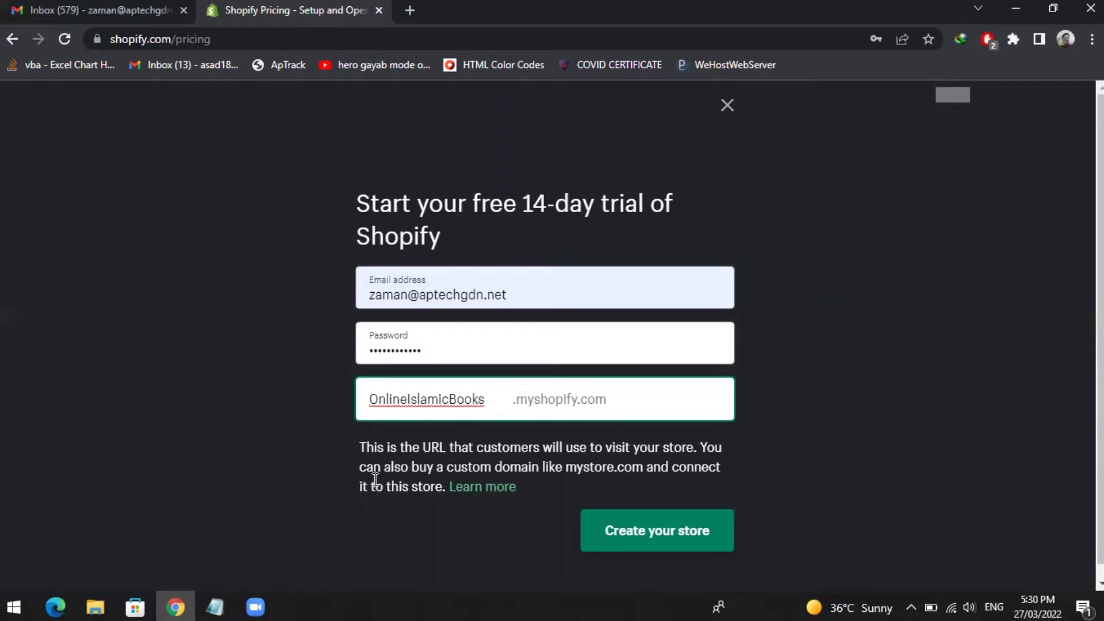
click(650, 538)
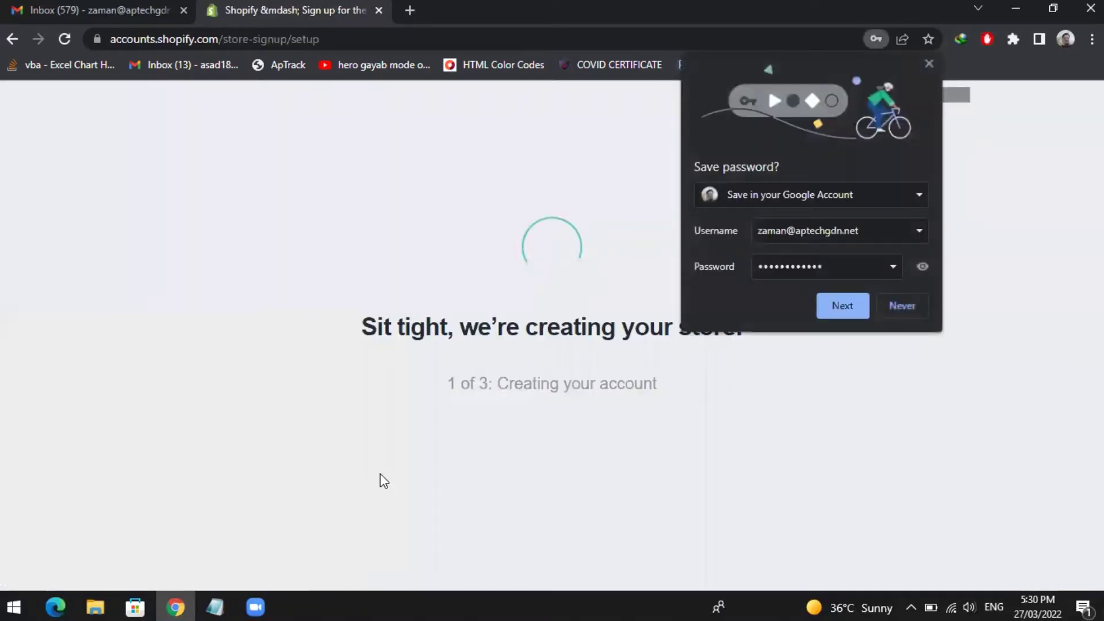
- Choose Never in Chrome's save-password prompt while the store finishes setting up
click(896, 305)
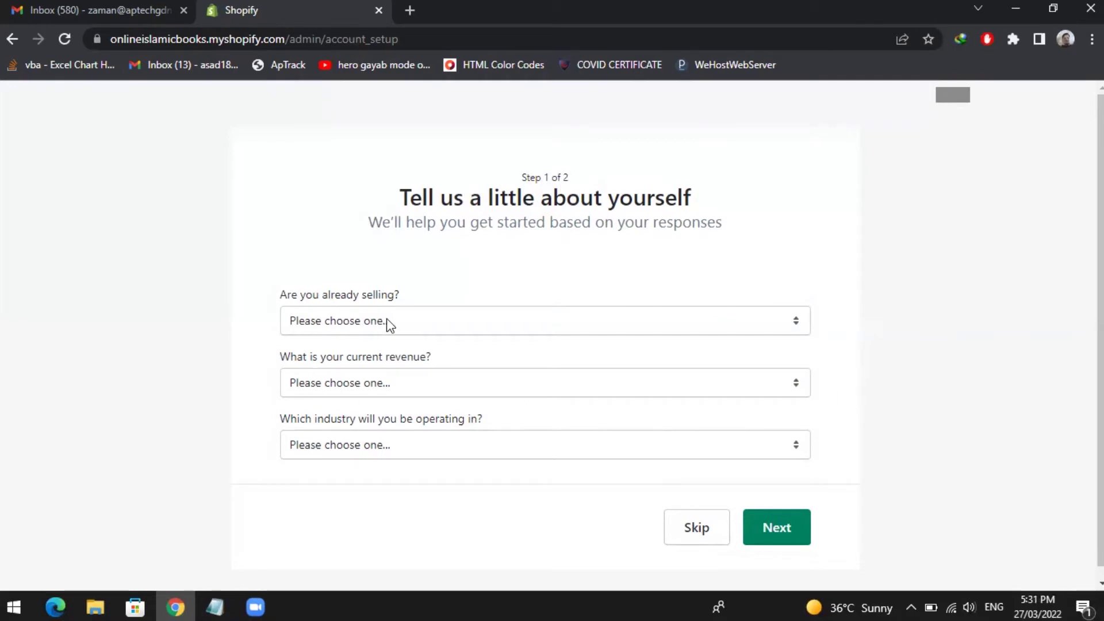
- Answer 'I'm not selling products yet' and tick 'I'm not sure yet' for other sales channels
click(409, 332)
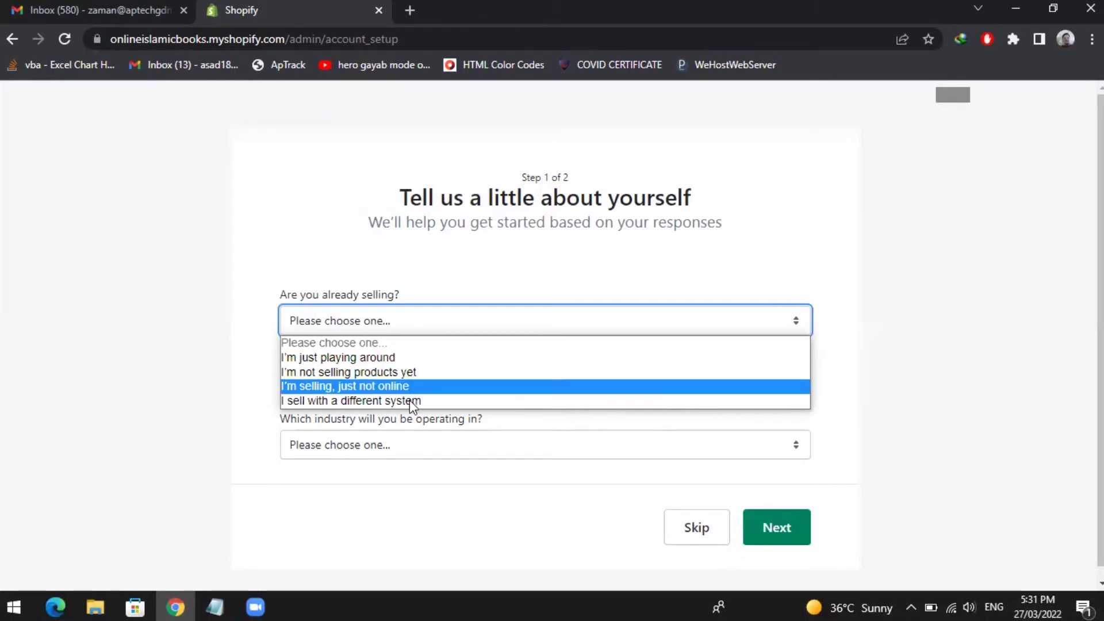
click(429, 372)
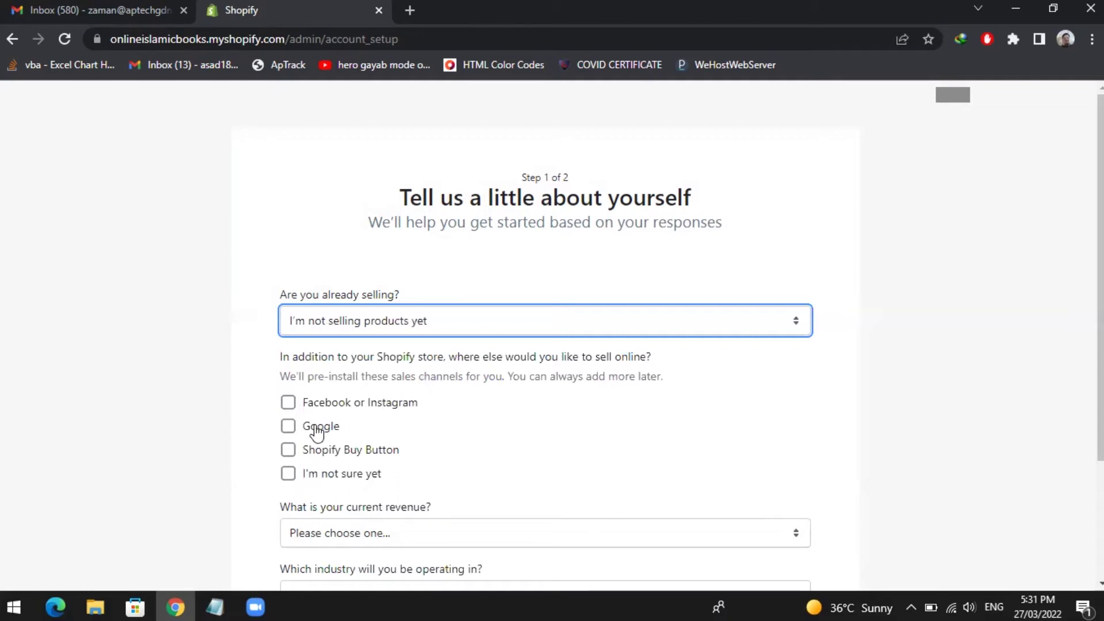
click(291, 474)
scroll(386, 452, down, 1)
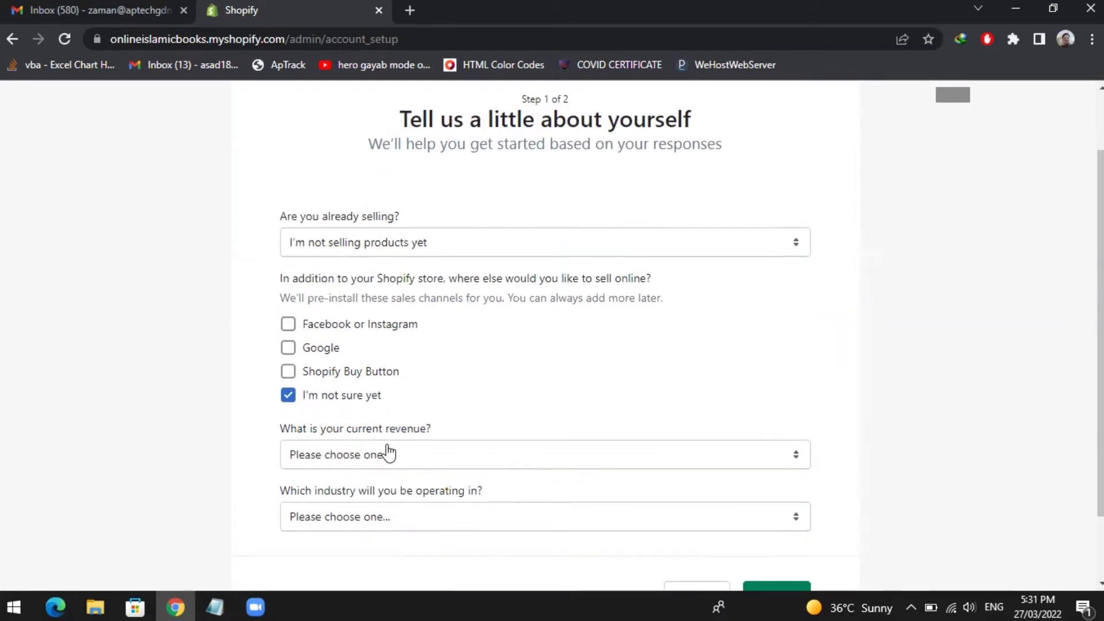
- Set revenue to 'Rs0 PKR (I'm just getting started)' and industry to Other, then click Next
click(421, 455)
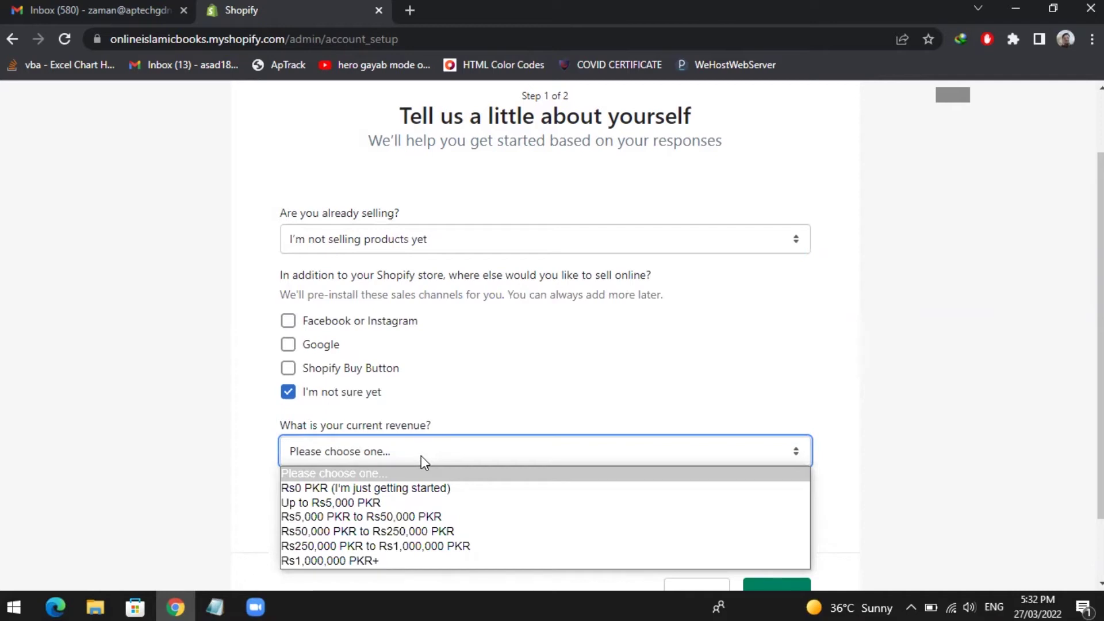
click(419, 488)
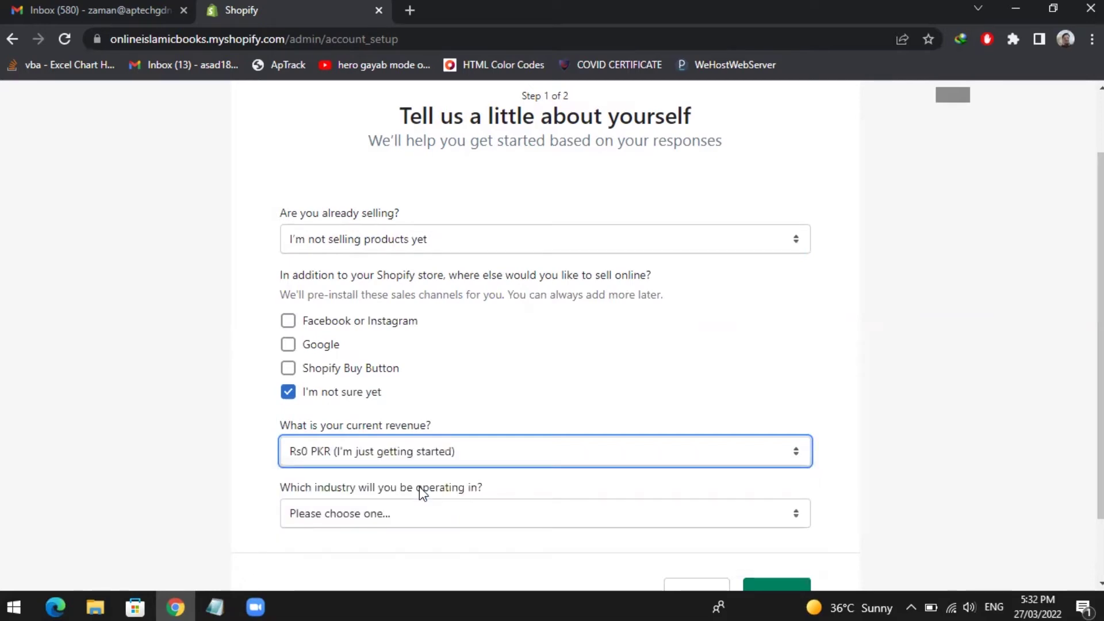
click(402, 524)
click(398, 523)
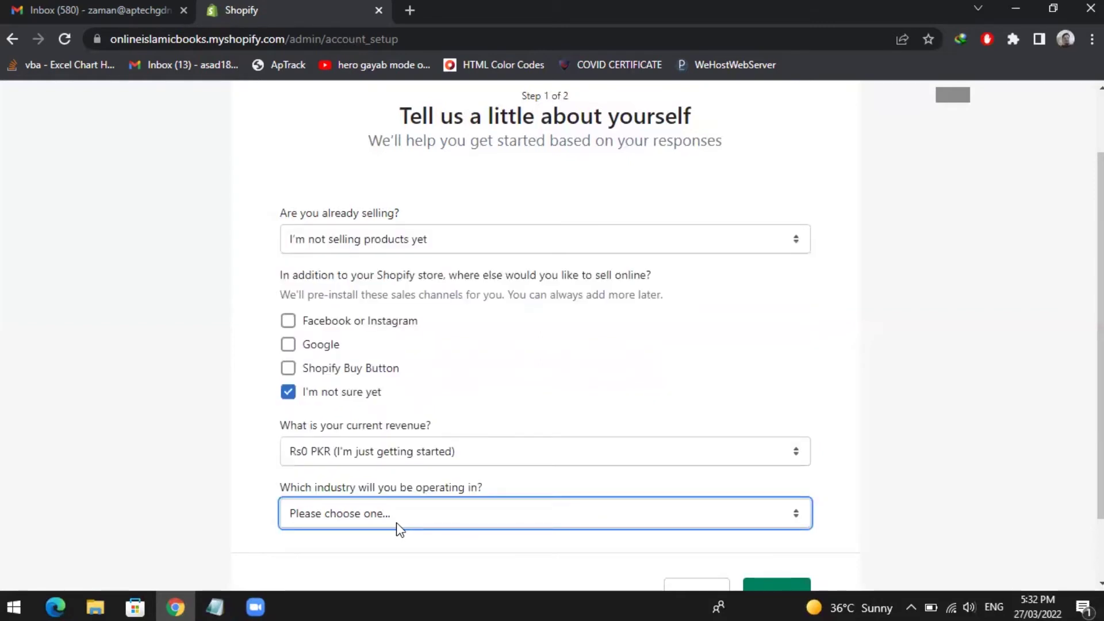
click(397, 522)
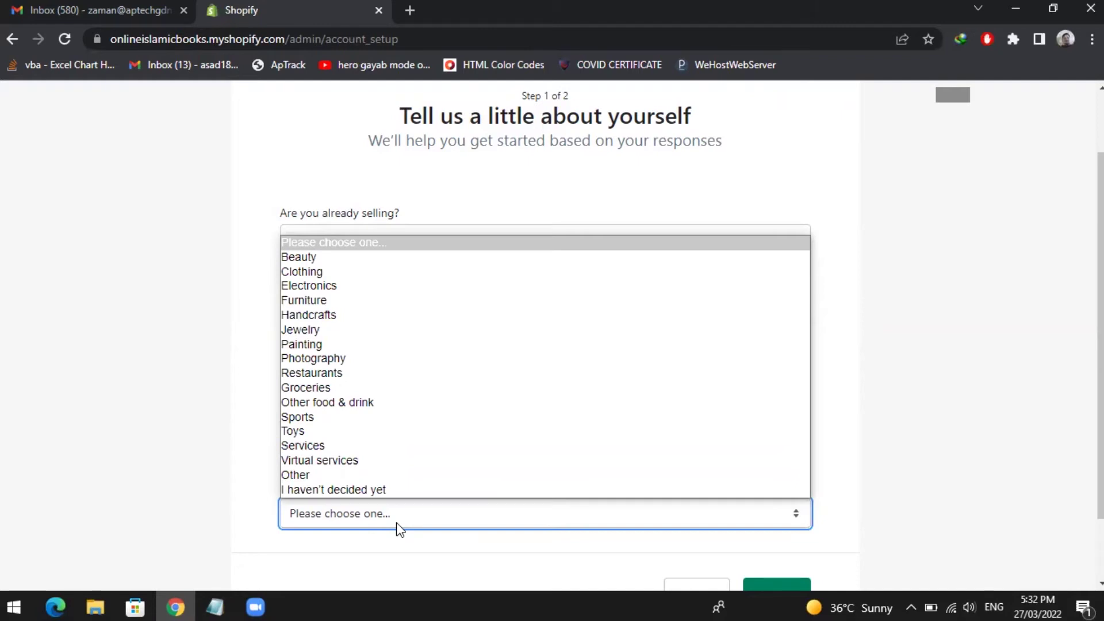
click(342, 475)
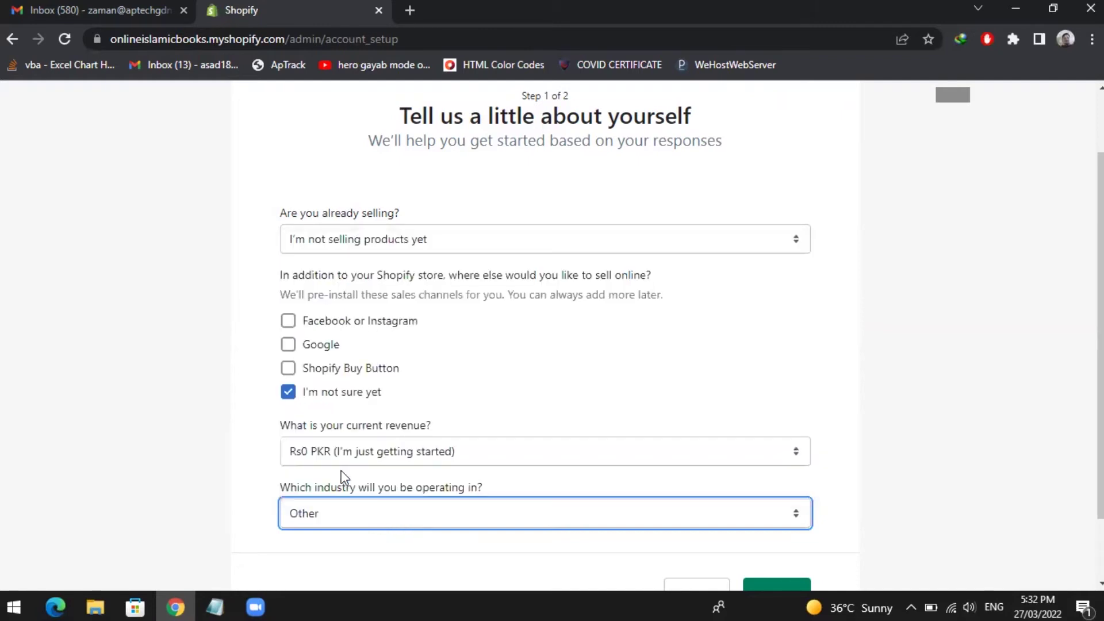
scroll(348, 480, down, 2)
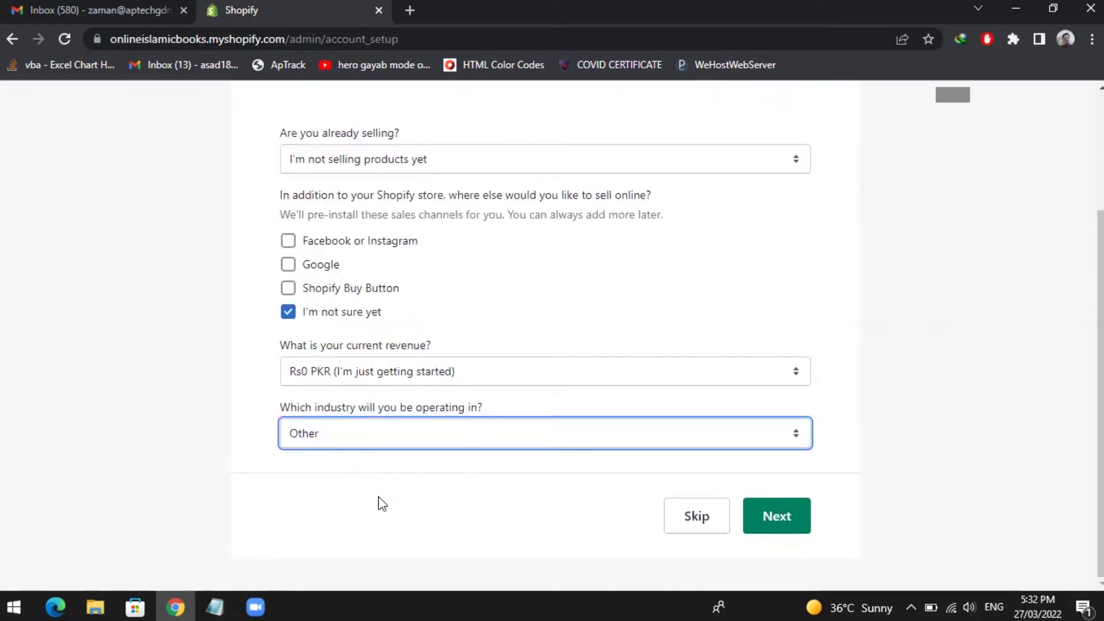
click(693, 514)
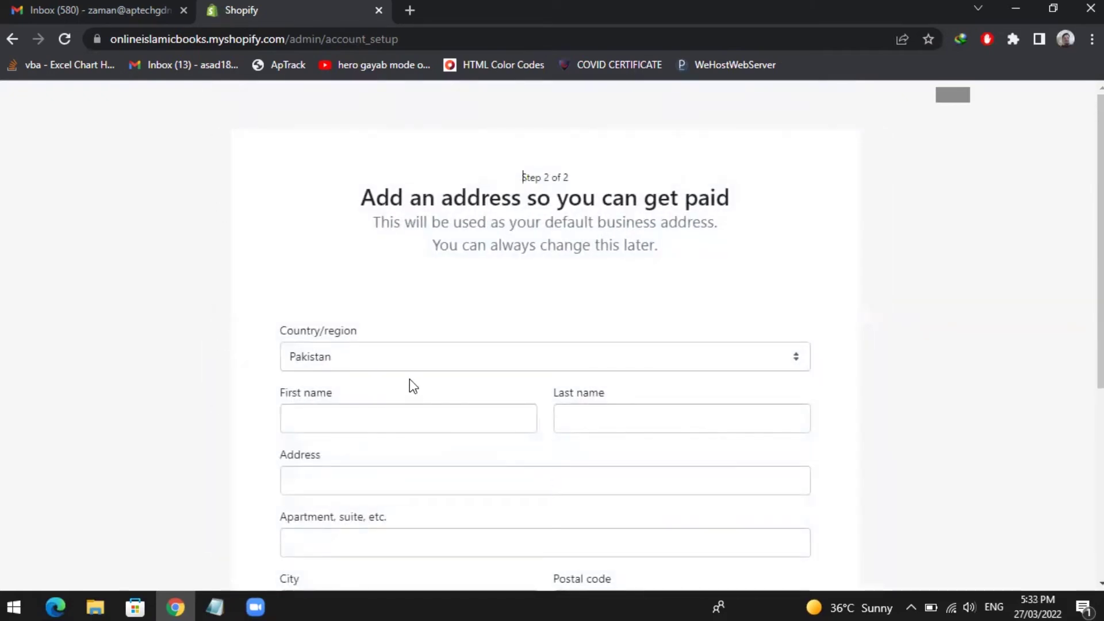
- Enter the owner's first and last name in the business address form
scroll(410, 379, down, 1)
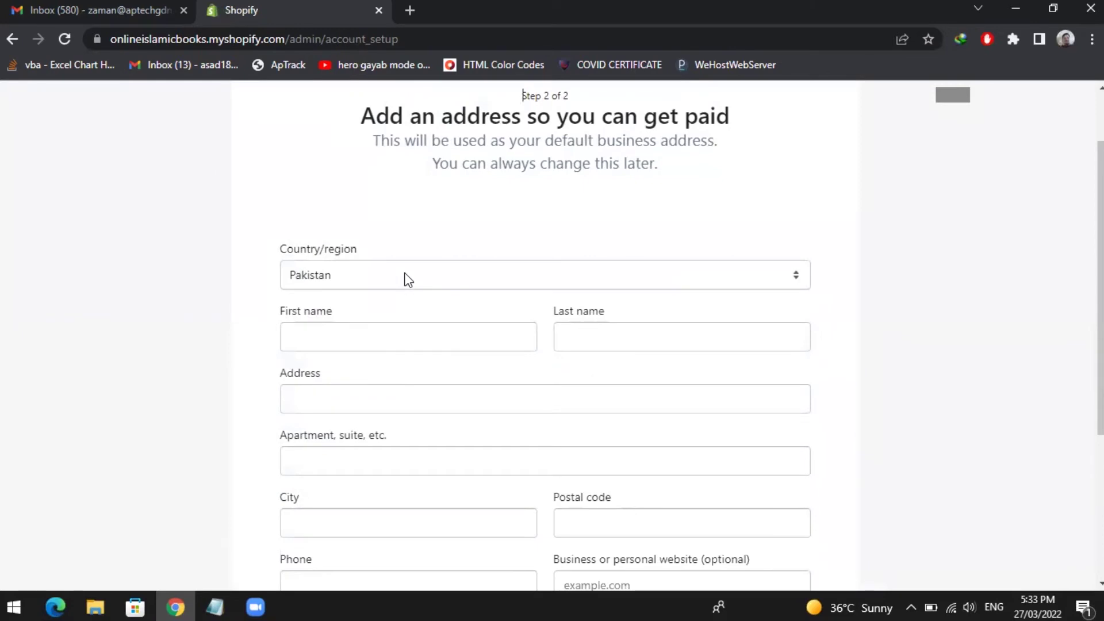
click(401, 333)
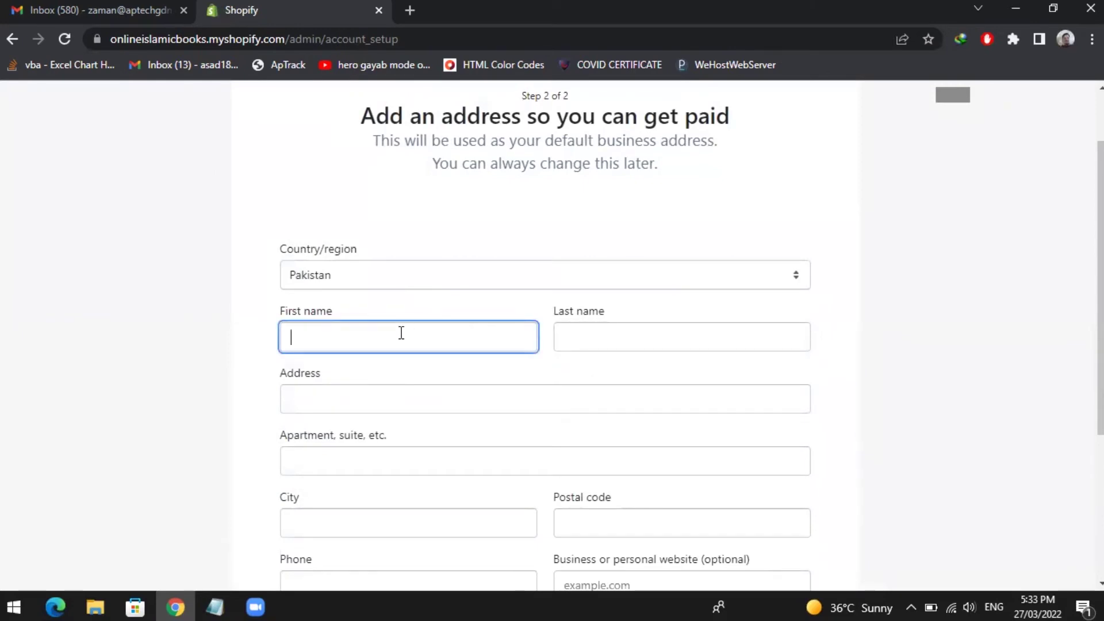
text(Zaman)
key(Tab)
text(Ghani)
key(Tab)
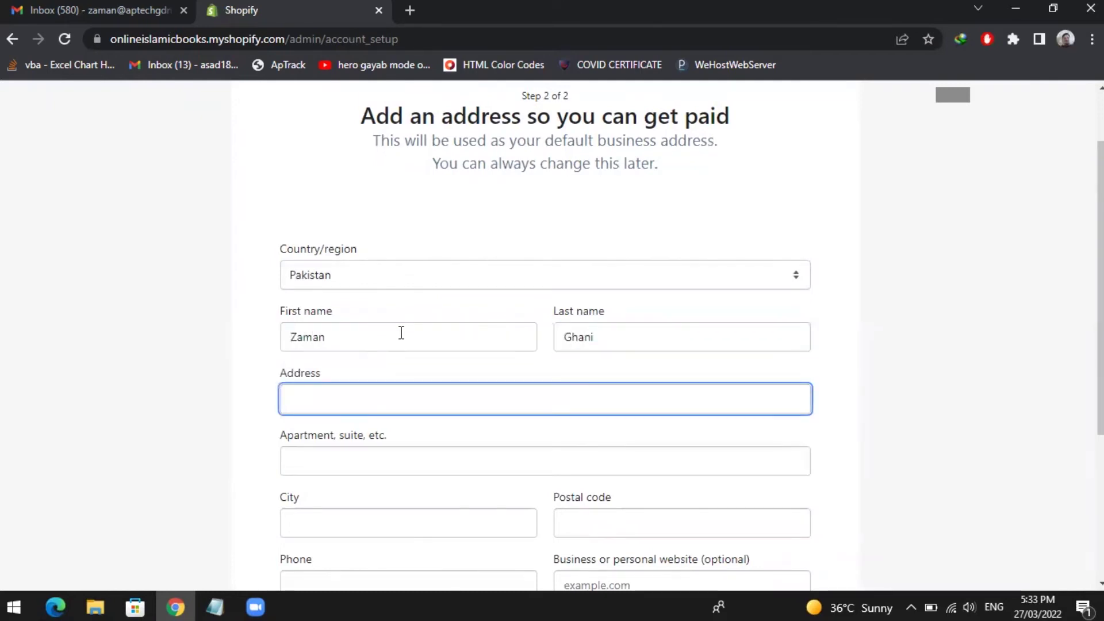
- Fill the business address from the saved autofill suggestion and mark the store a registered business
text(Apwa)
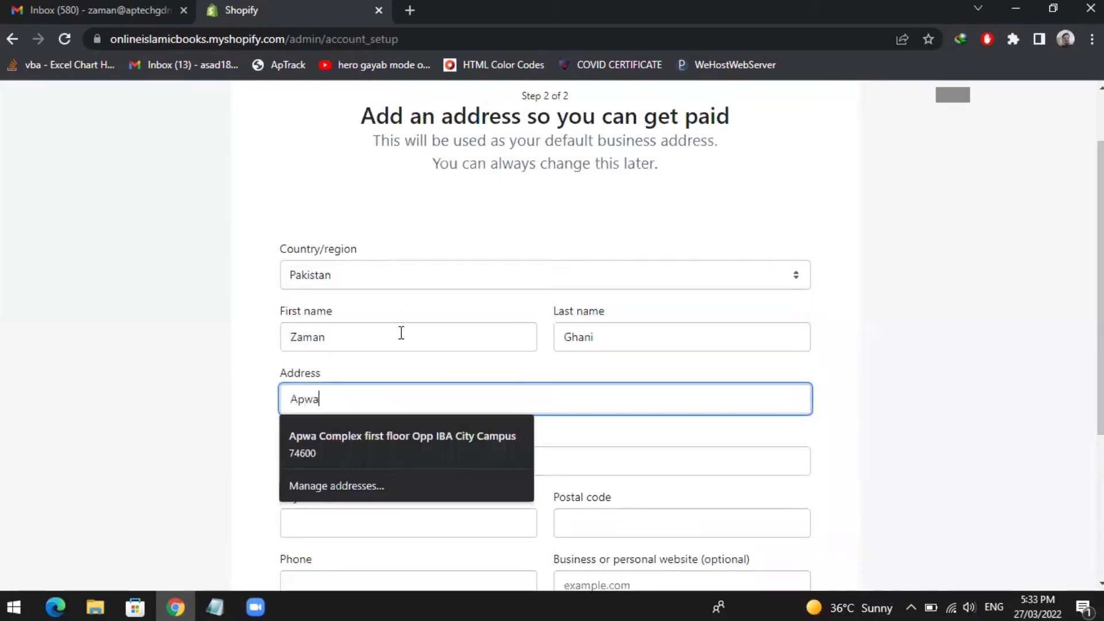
key(Down)
key(Return)
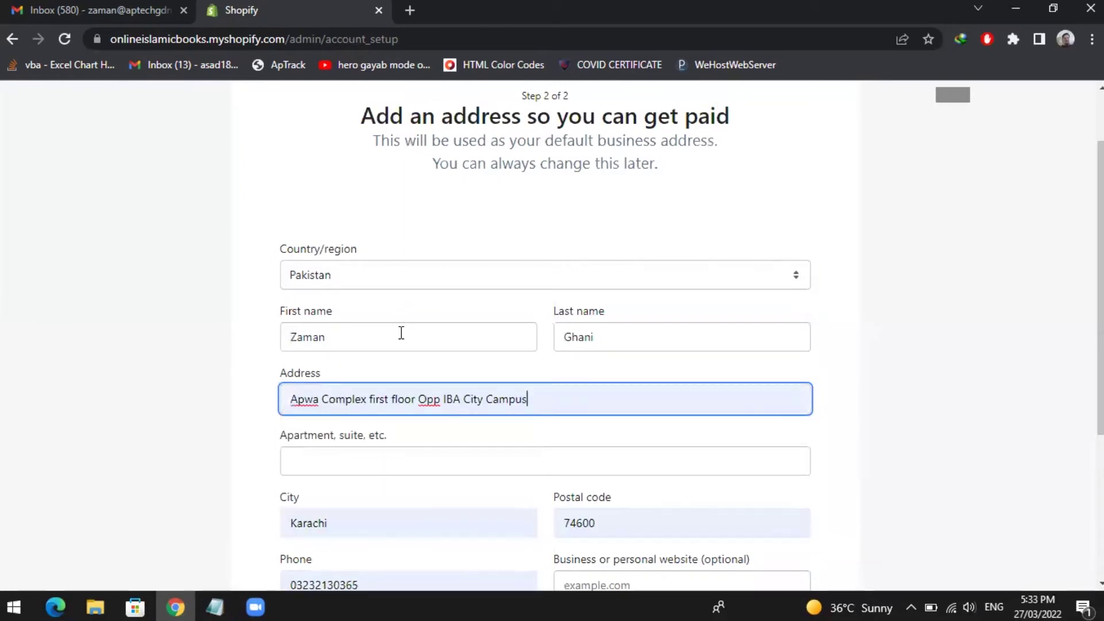
scroll(391, 365, down, 1)
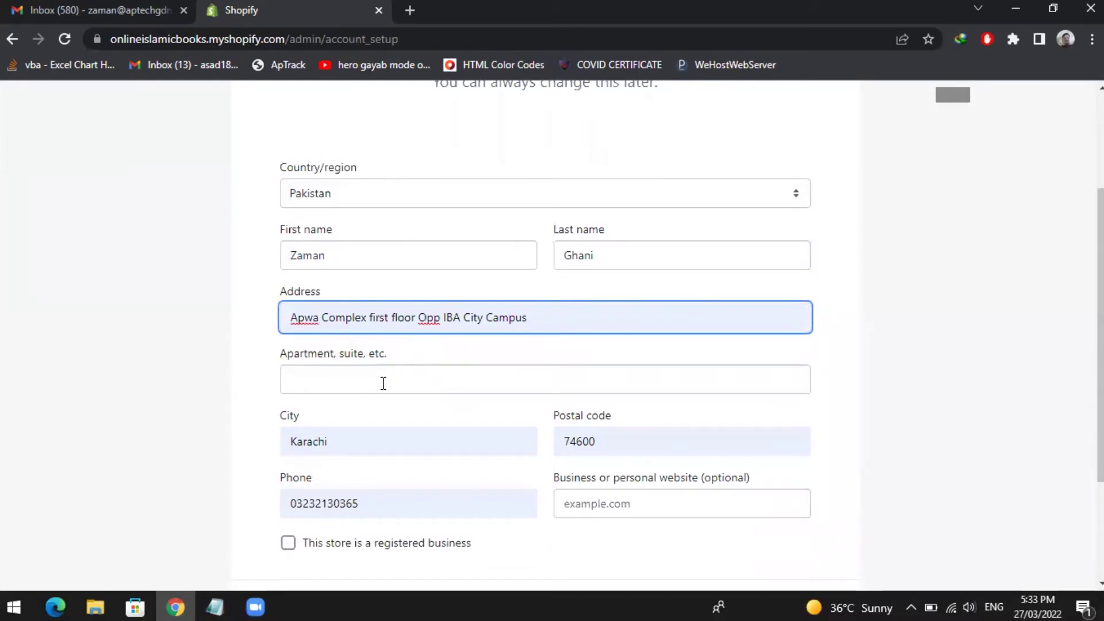
scroll(383, 384, down, 1)
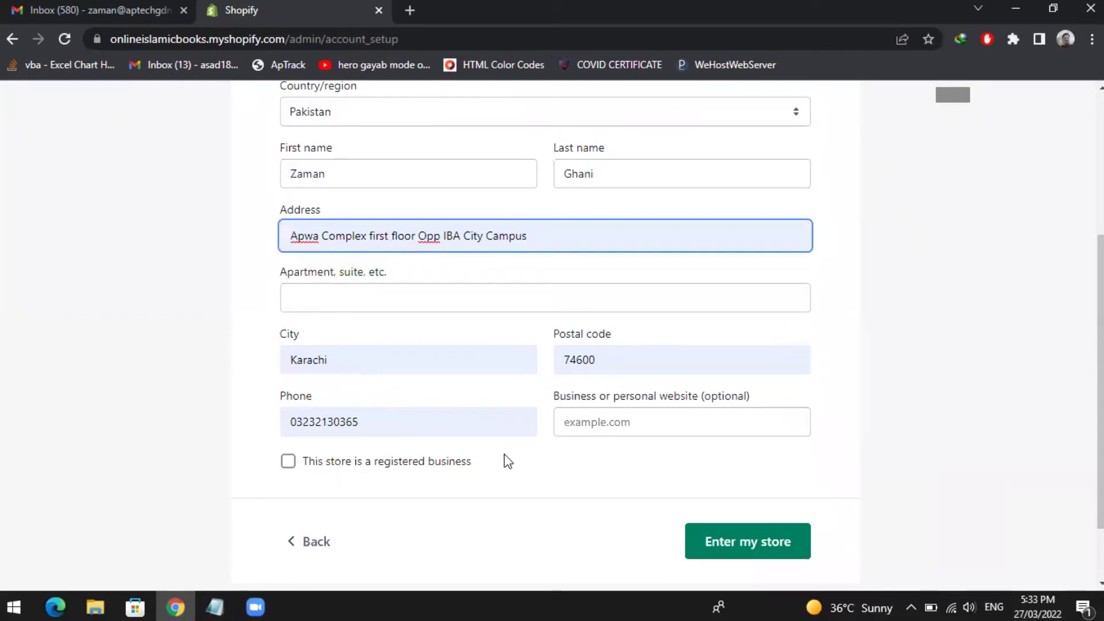
click(304, 463)
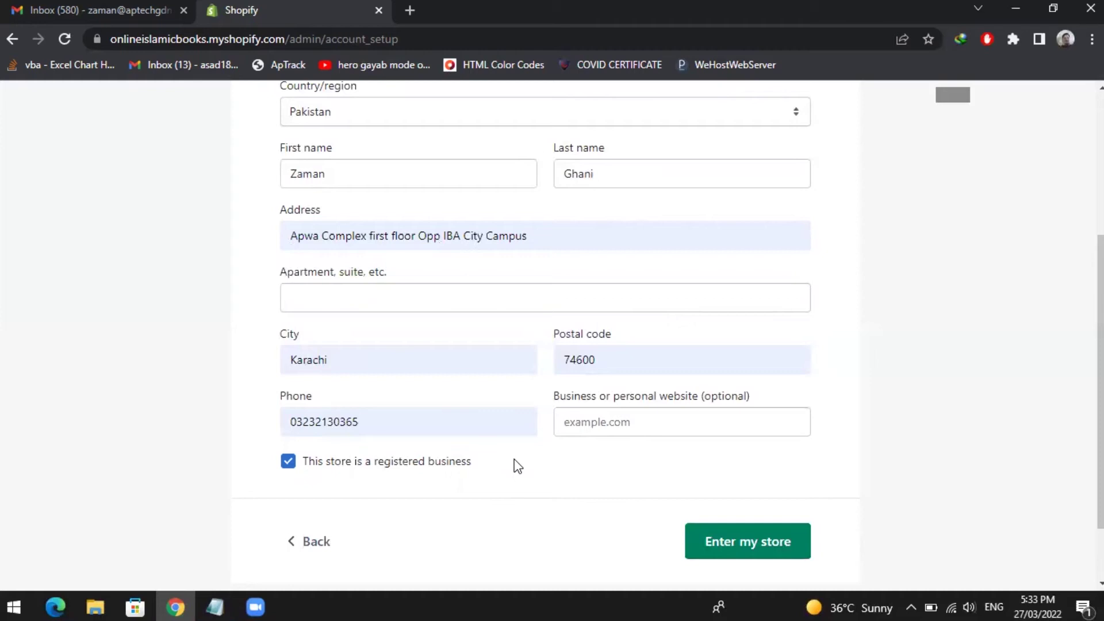
- Enter the OnlineIslamicBooks admin, review the Setup guide and close the plan promotion banner
click(719, 542)
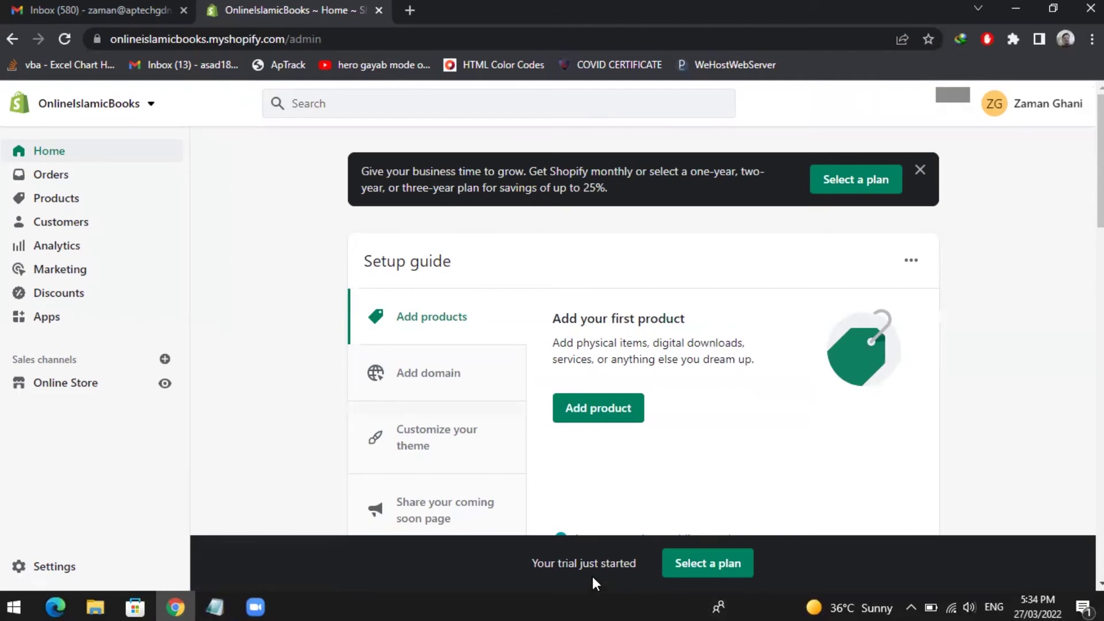
scroll(769, 502, down, 4)
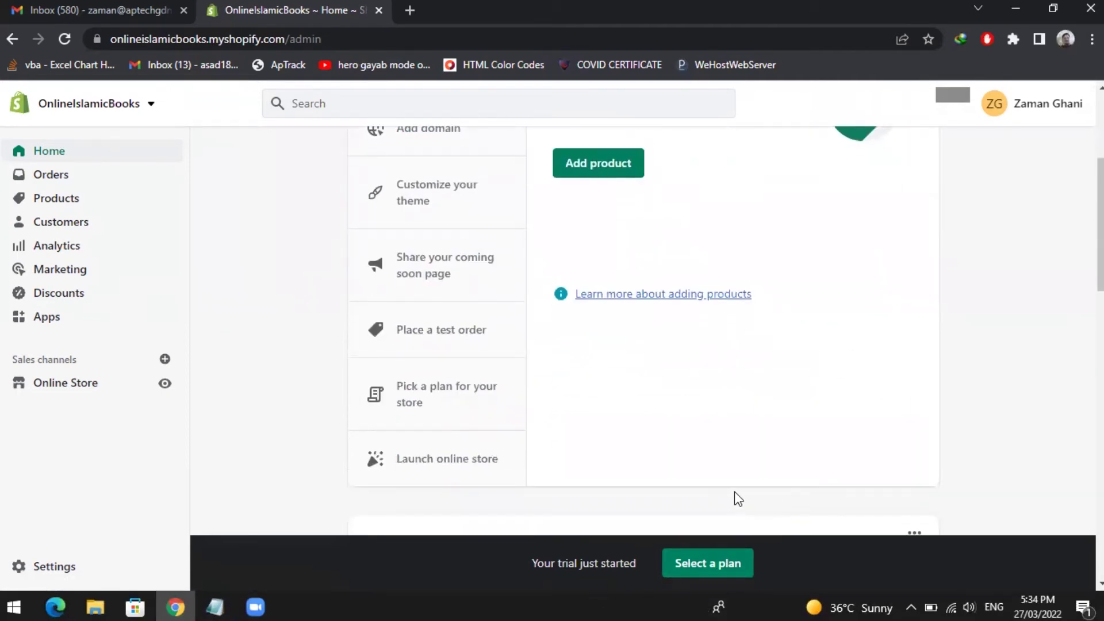
scroll(737, 498, up, 3)
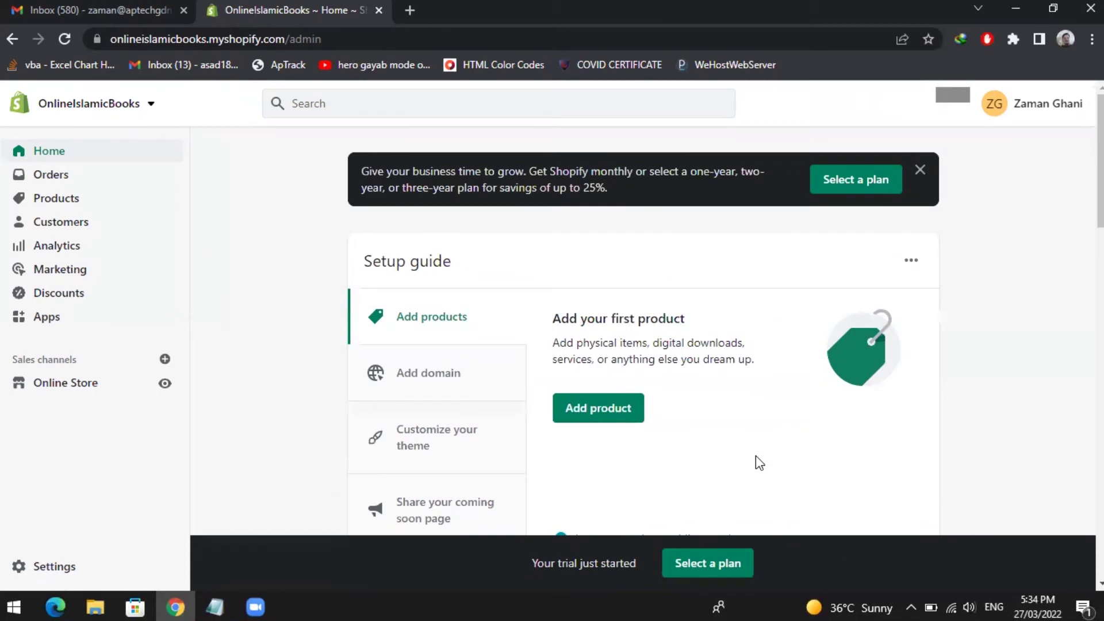
click(920, 171)
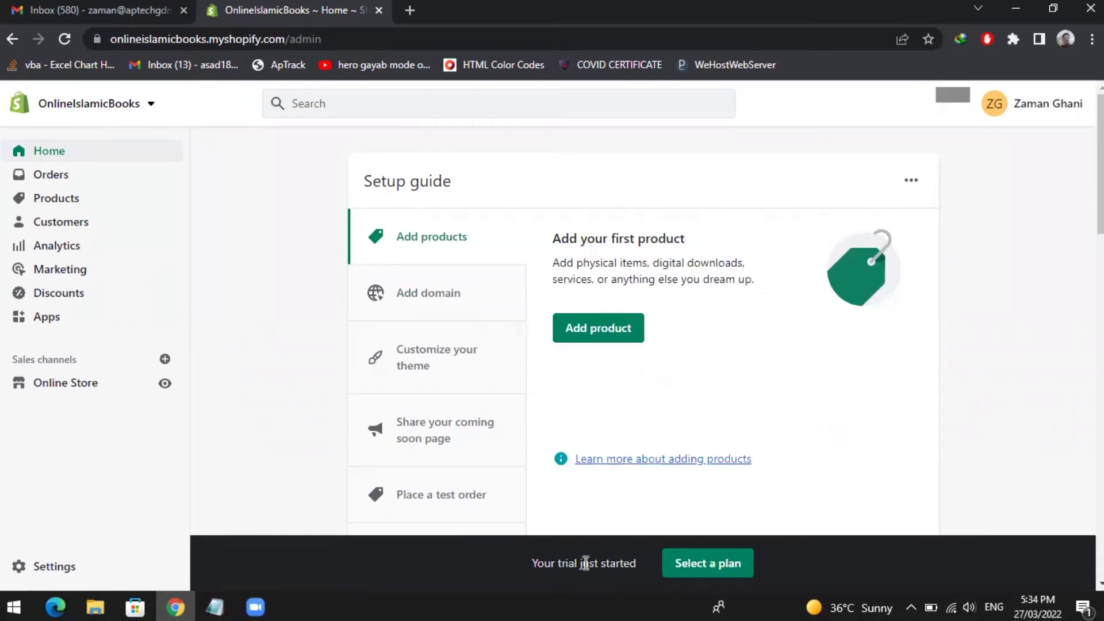
drag(528, 564, 632, 565)
click(633, 566)
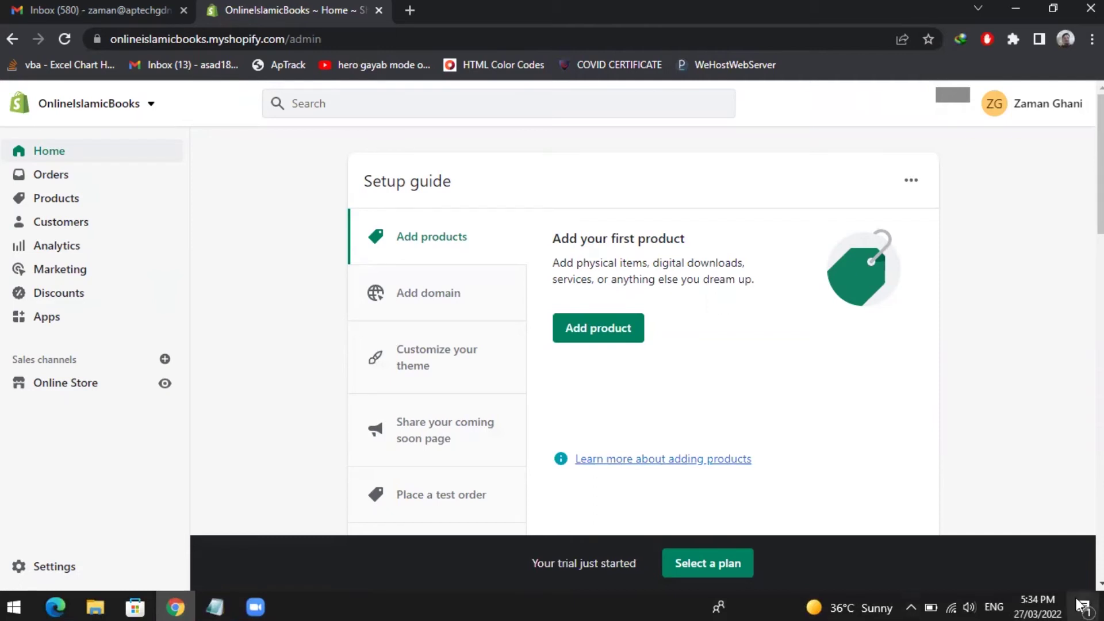
click(1041, 604)
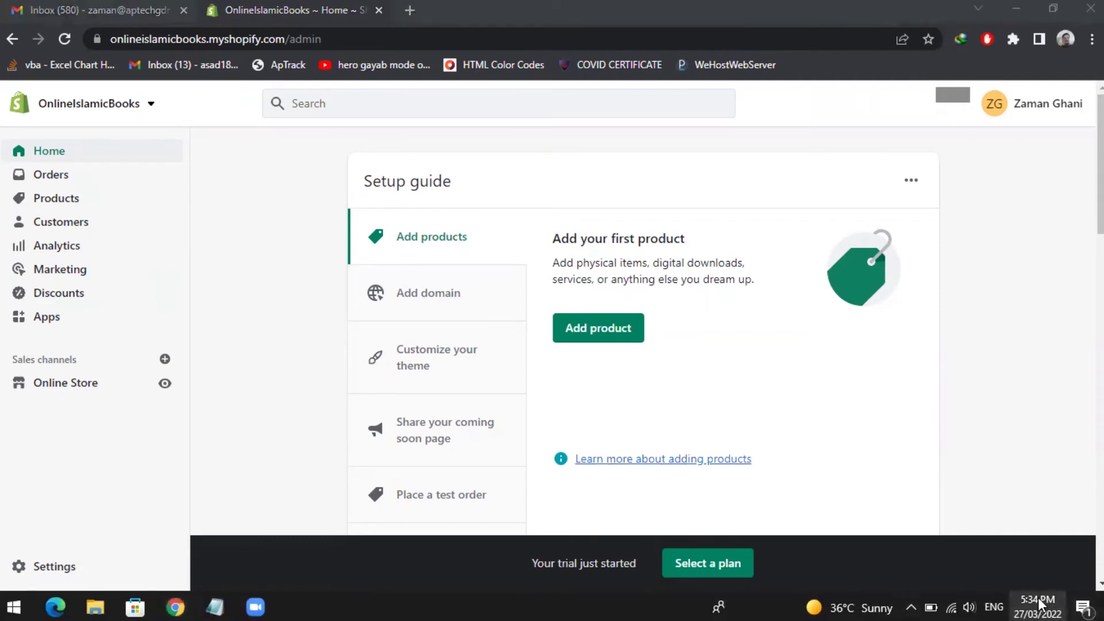
click(1040, 604)
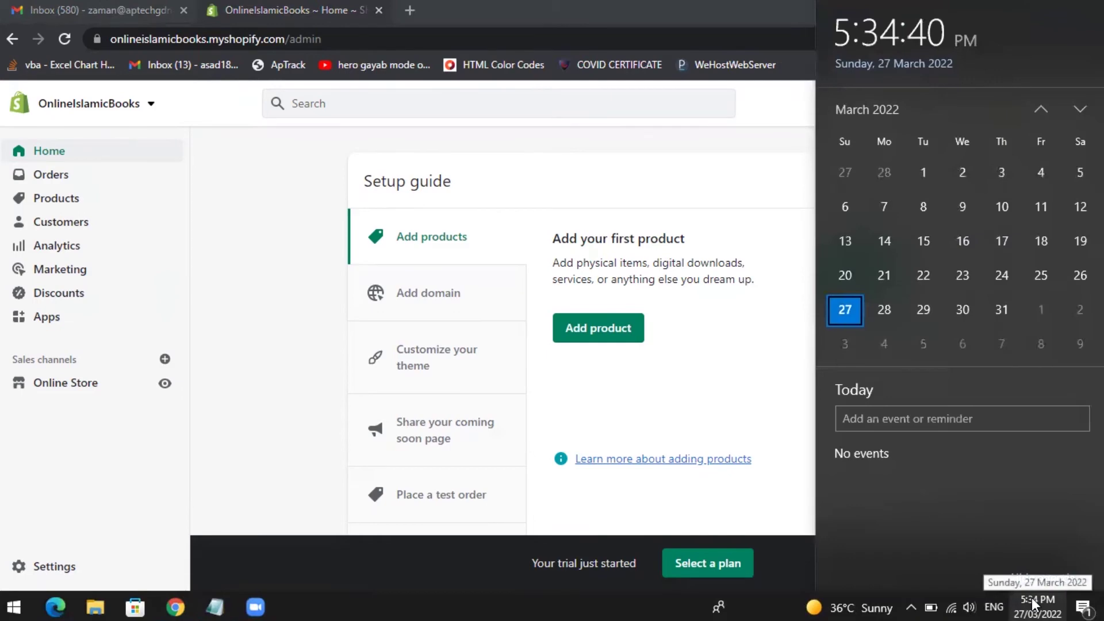
click(1080, 110)
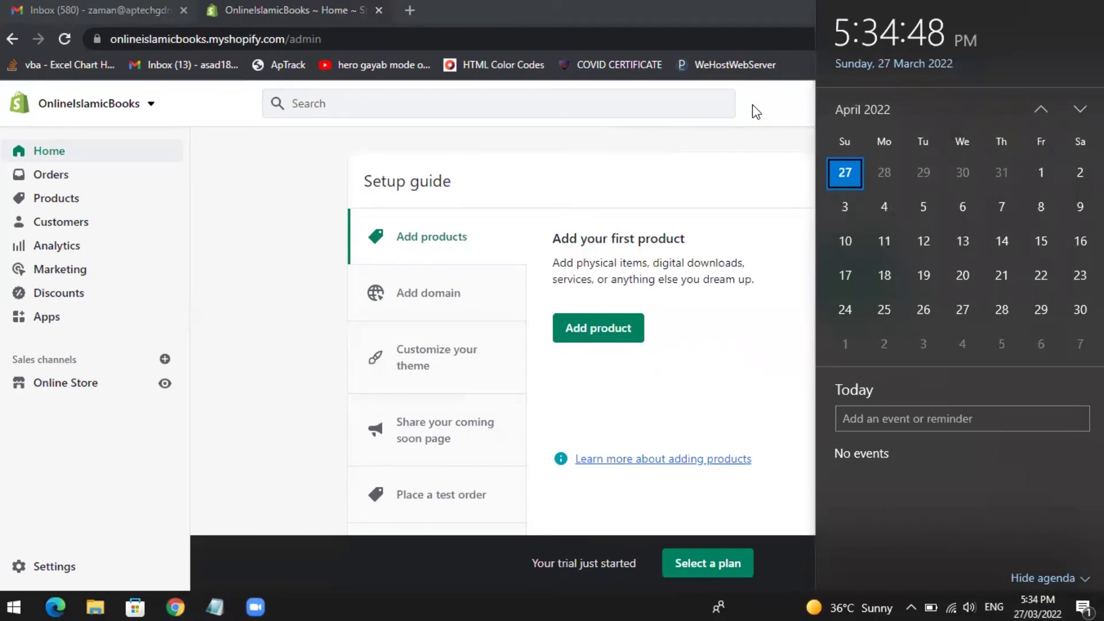
click(736, 109)
click(843, 125)
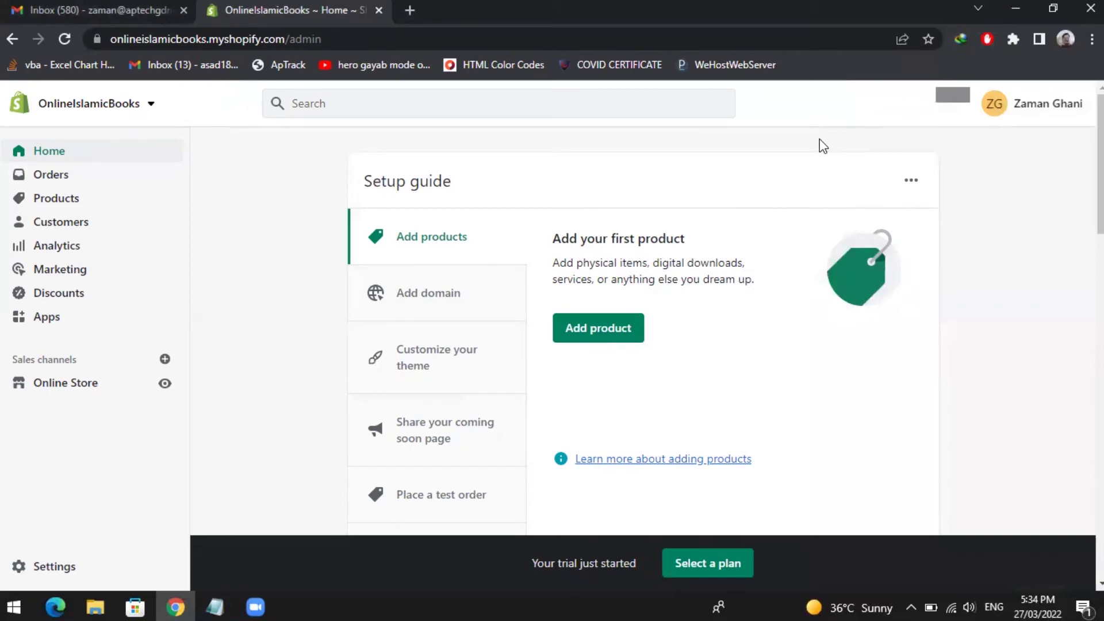
click(1016, 114)
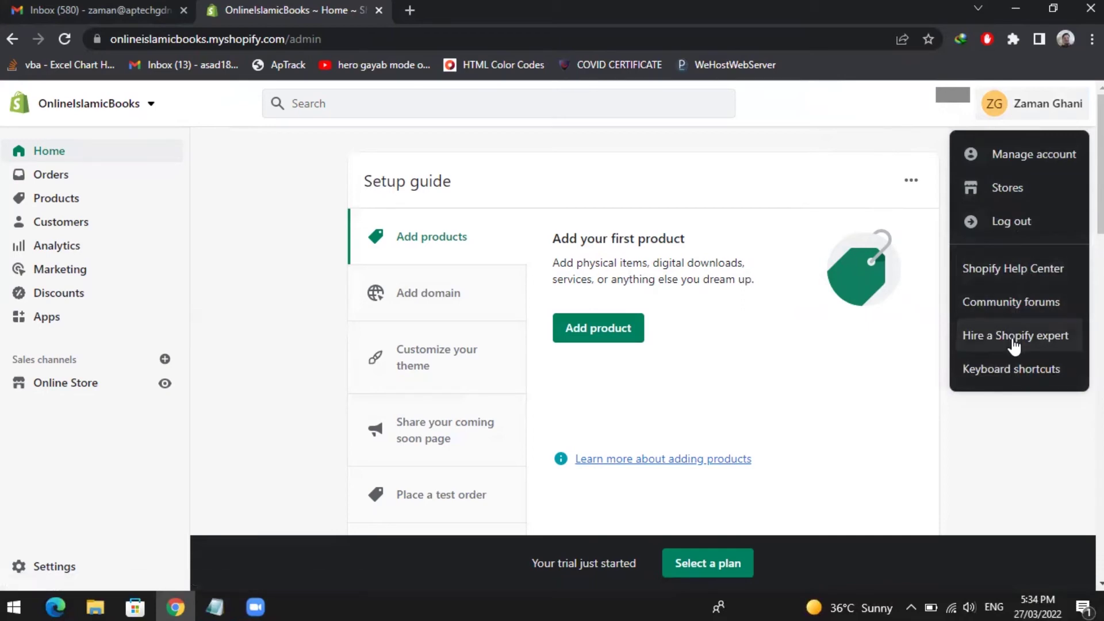
click(1004, 413)
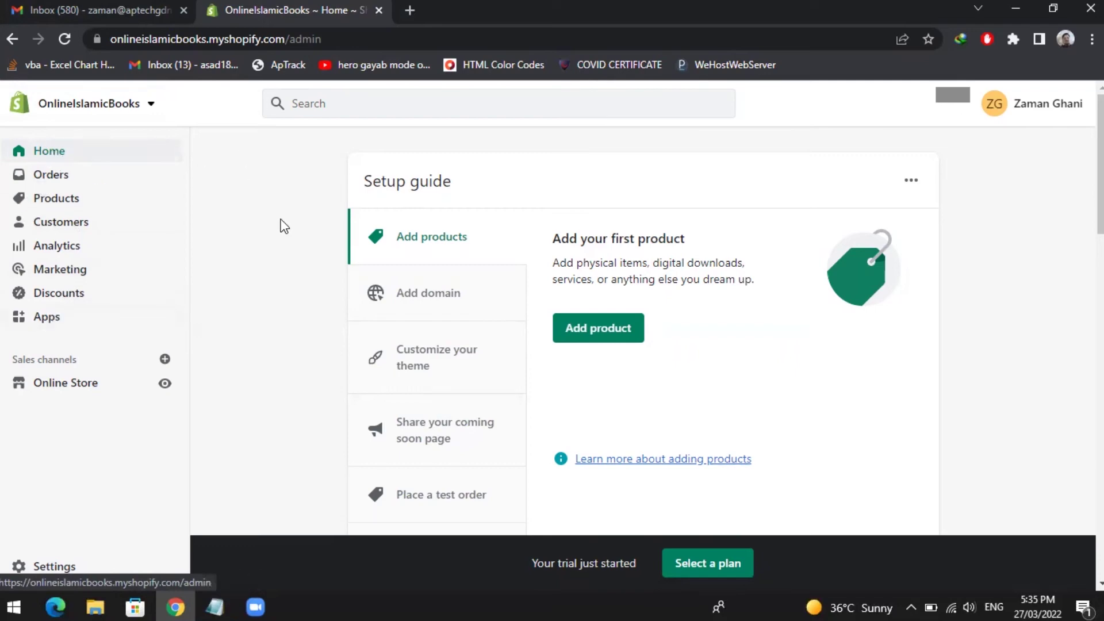
scroll(468, 287, down, 6)
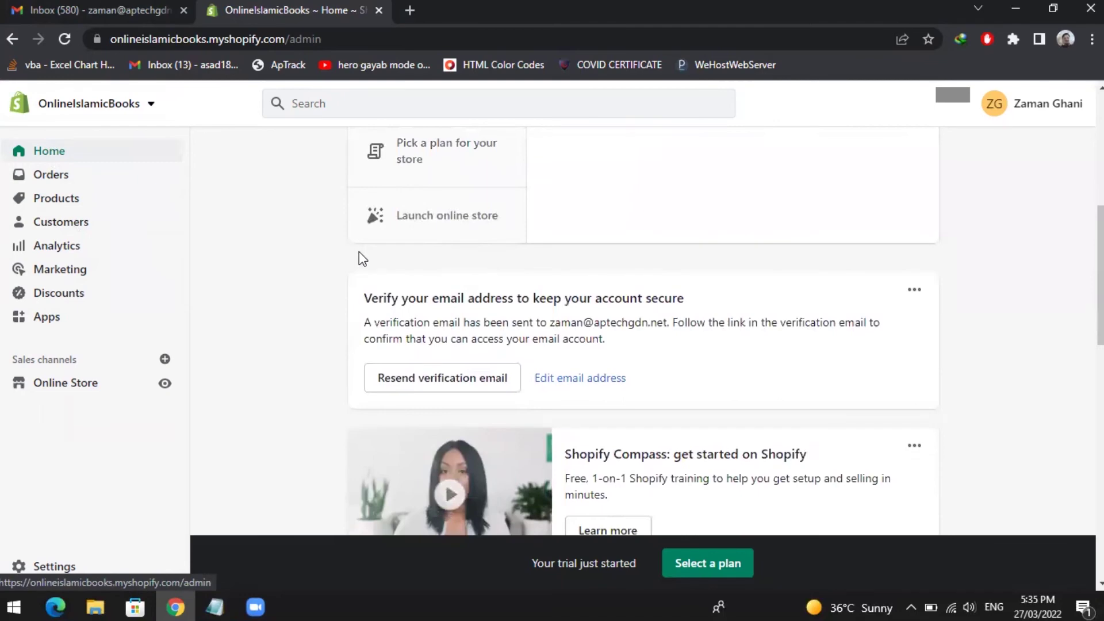
scroll(356, 251, down, 5)
scroll(356, 254, down, 6)
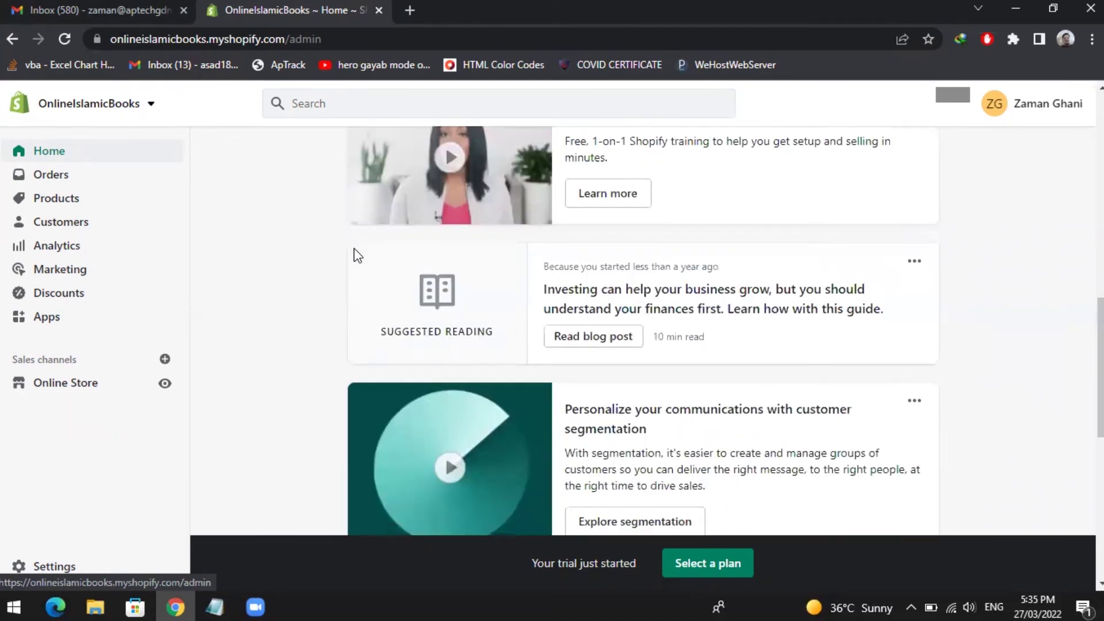
scroll(354, 249, up, 15)
- Visit Orders, Products, Inventory, Transfers, Collections, Gift cards and Customers, ending on the Analytics dashboard
click(54, 183)
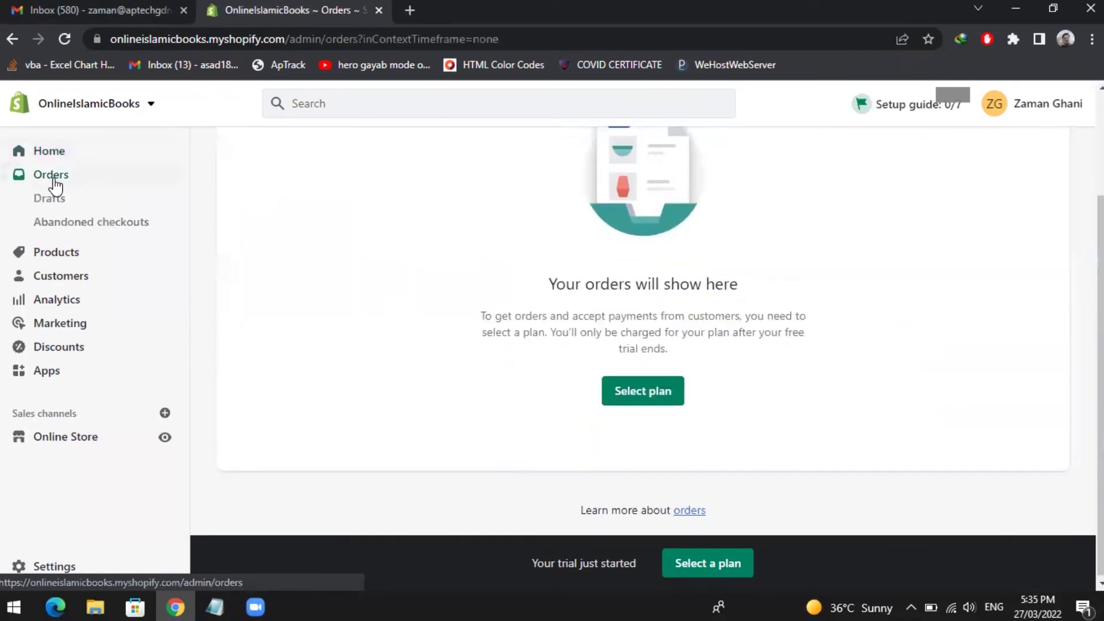
click(77, 255)
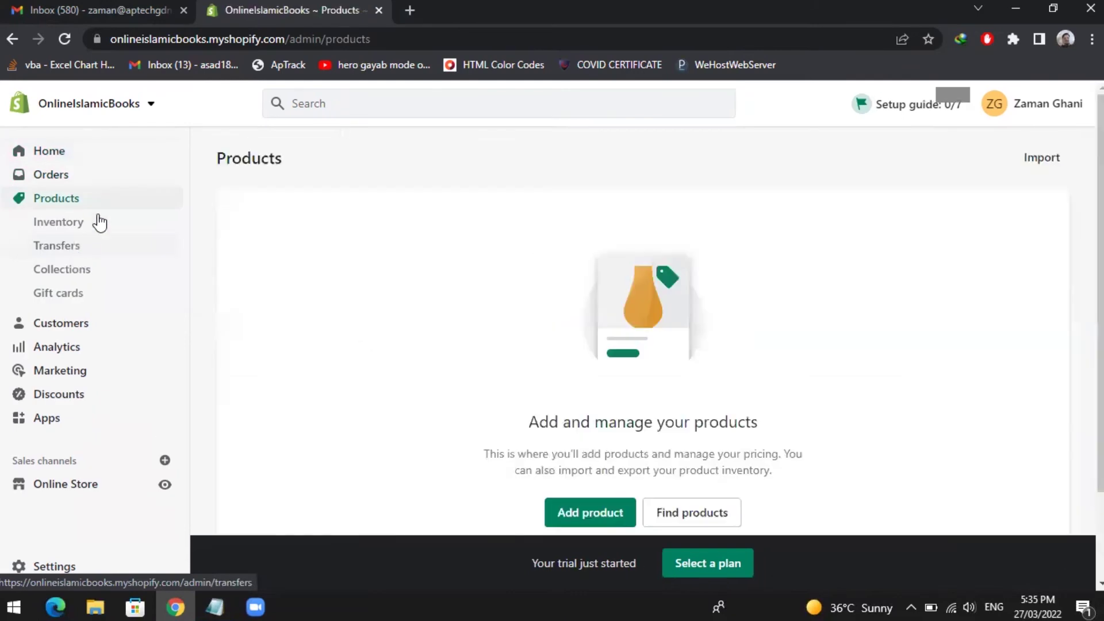
click(69, 222)
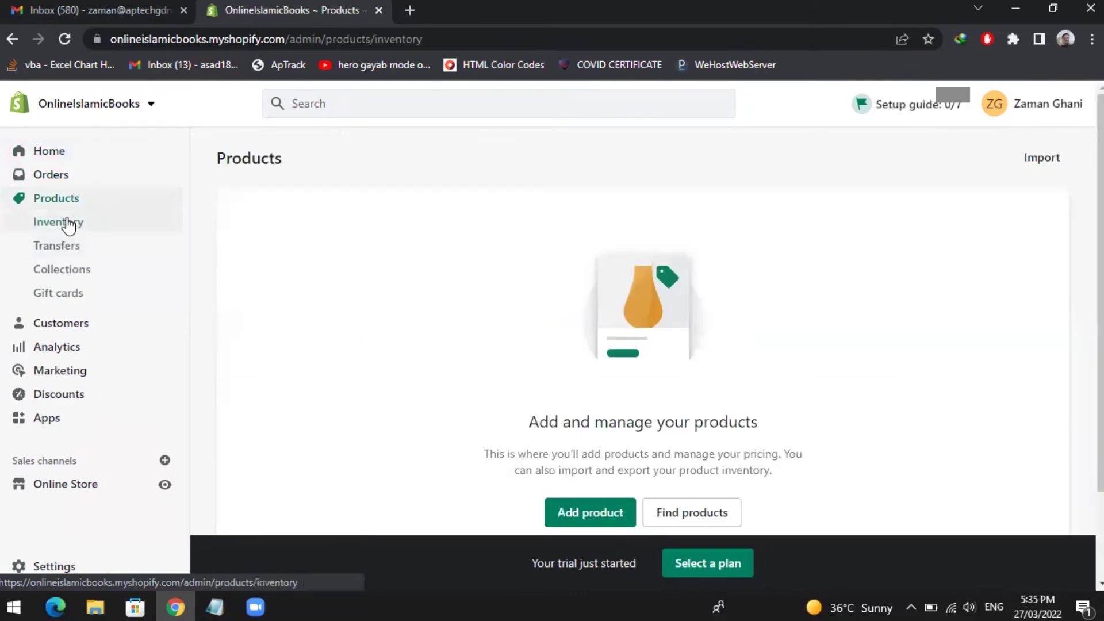
click(86, 243)
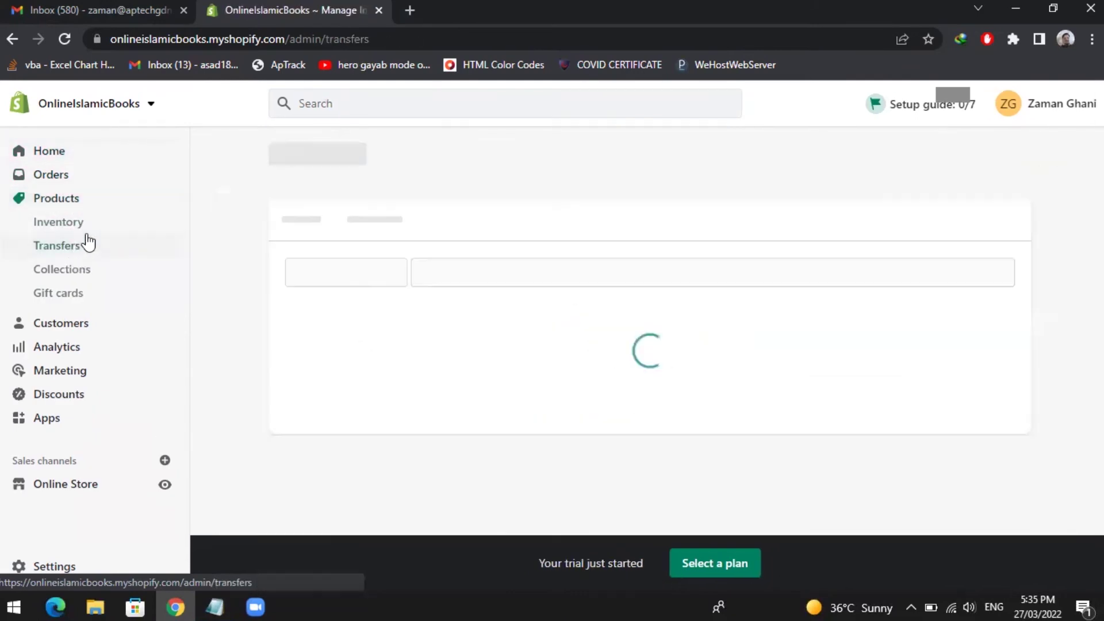
click(81, 271)
click(73, 299)
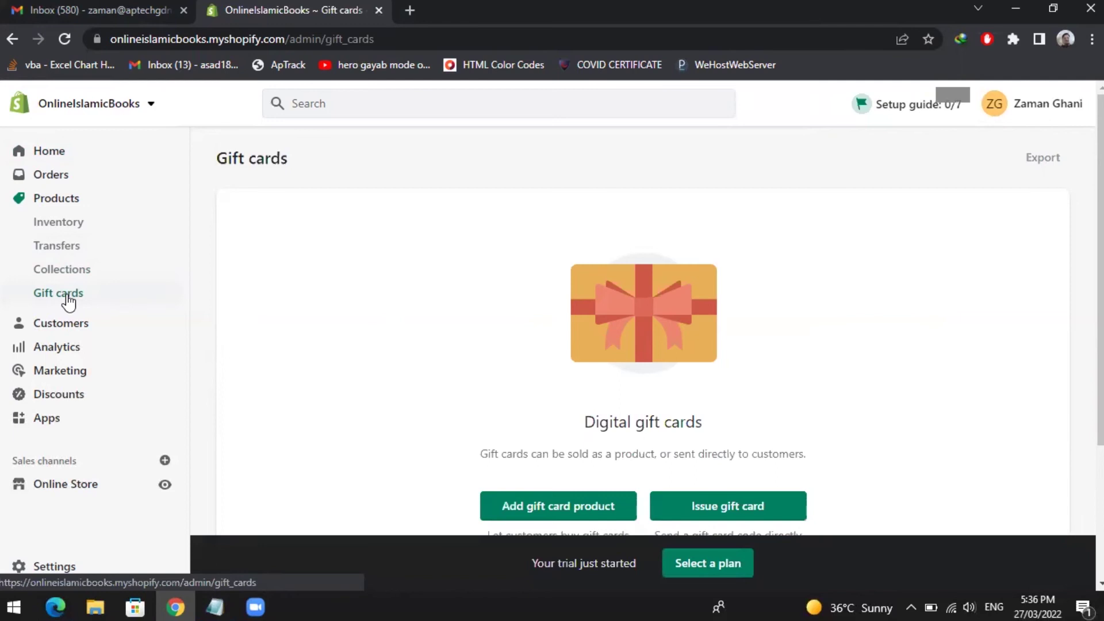
click(66, 324)
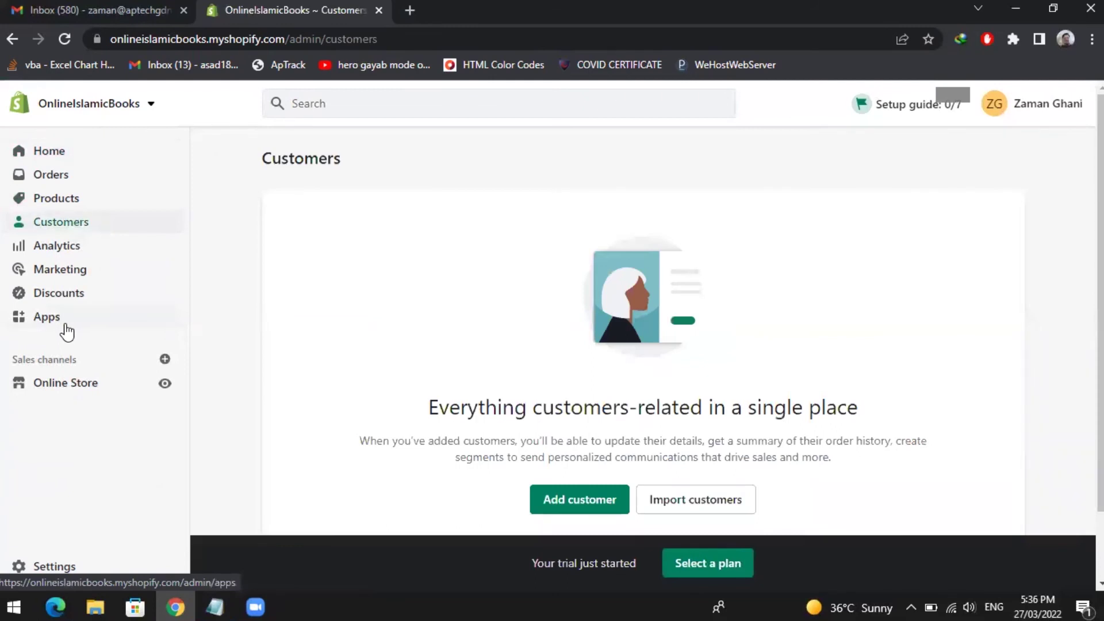
click(87, 246)
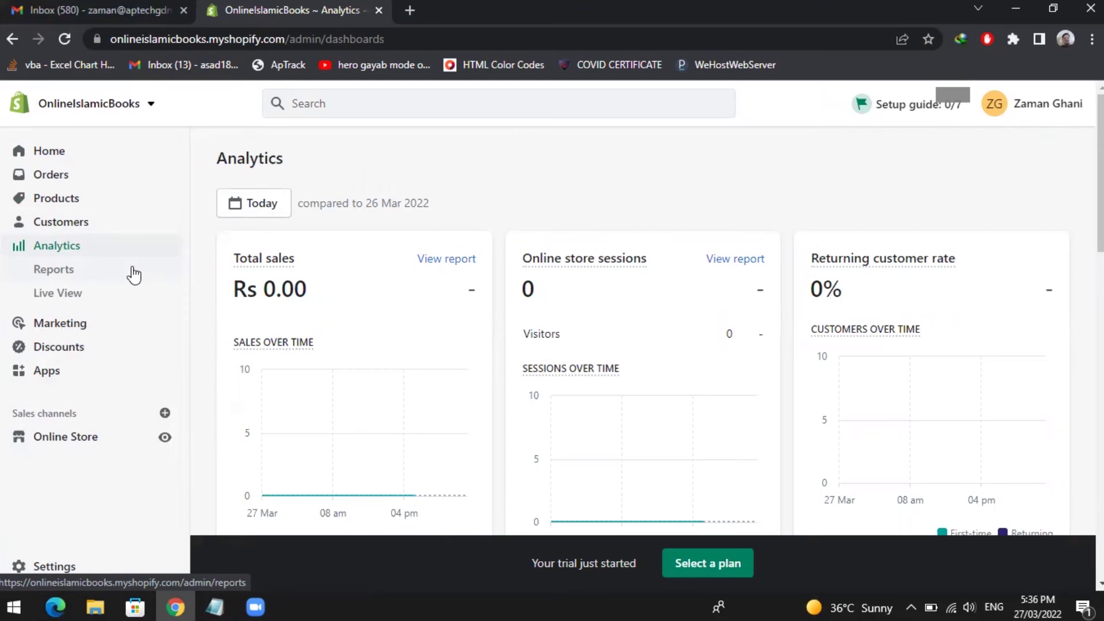
- View the Analytics Reports and Live View pages, then the Marketing overview
click(134, 275)
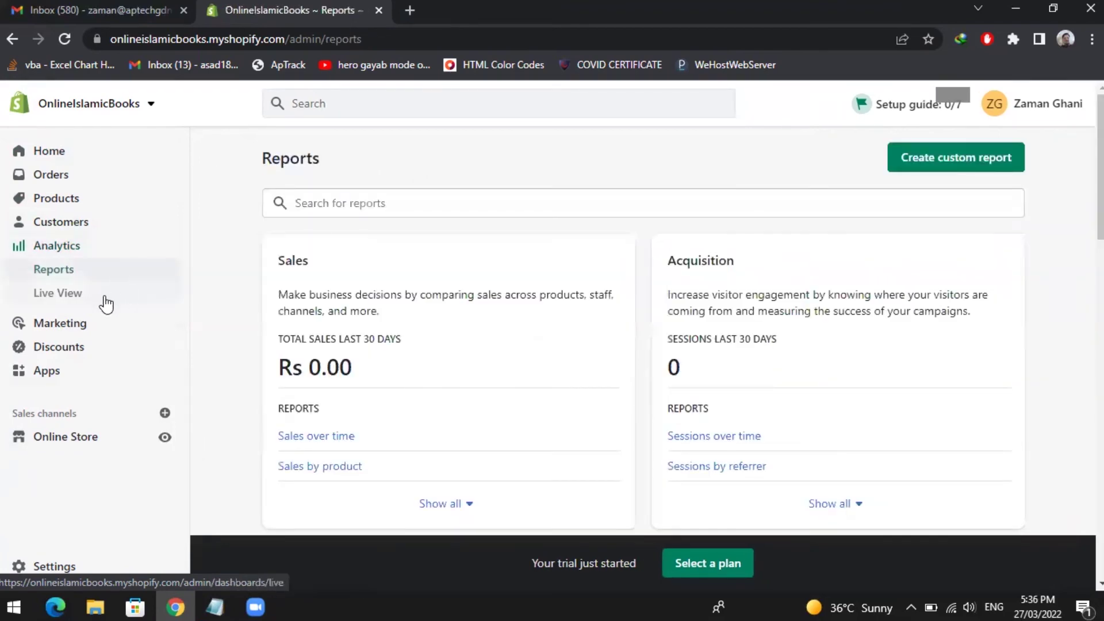
click(106, 302)
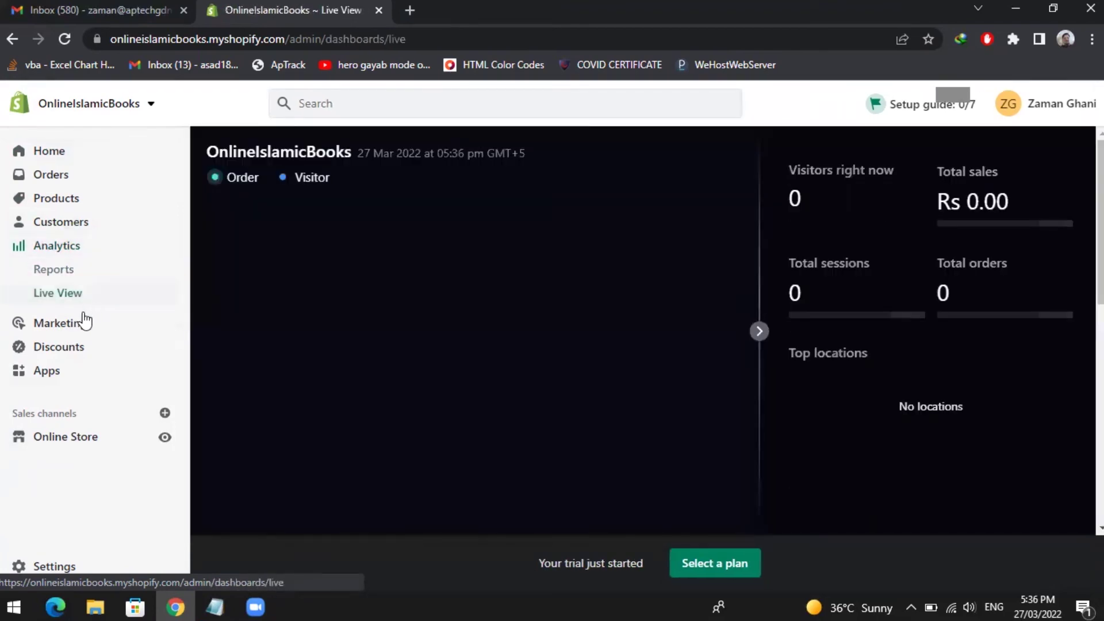
click(80, 324)
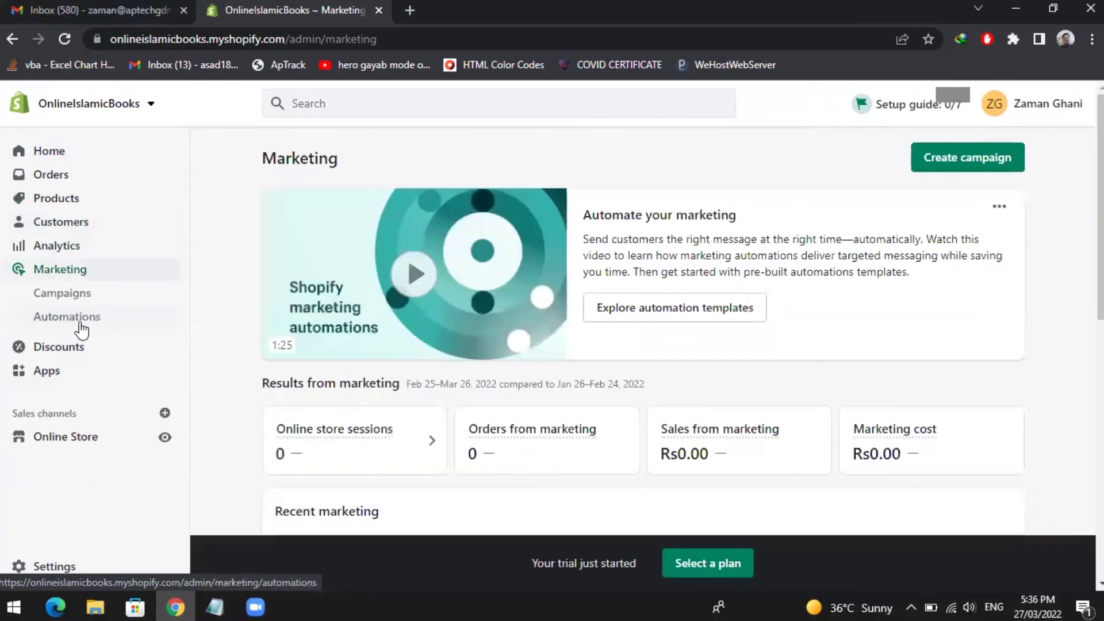
- Scroll the Marketing page's suggested apps and open more marketing apps in the App Store
scroll(327, 315, down, 5)
scroll(394, 313, up, 5)
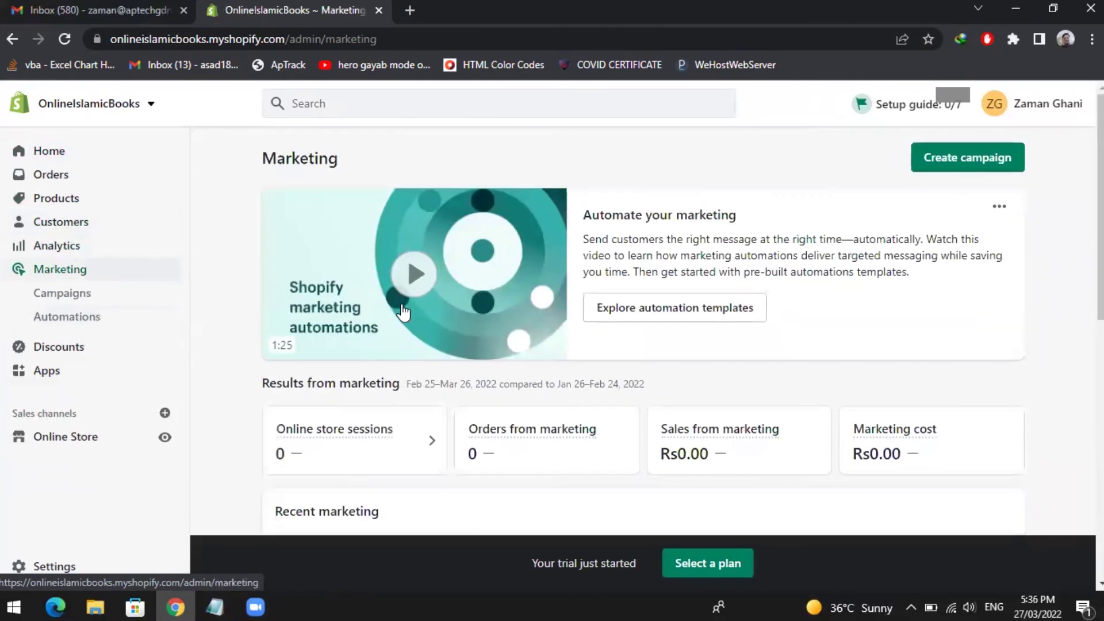
scroll(690, 291, down, 5)
scroll(690, 287, down, 3)
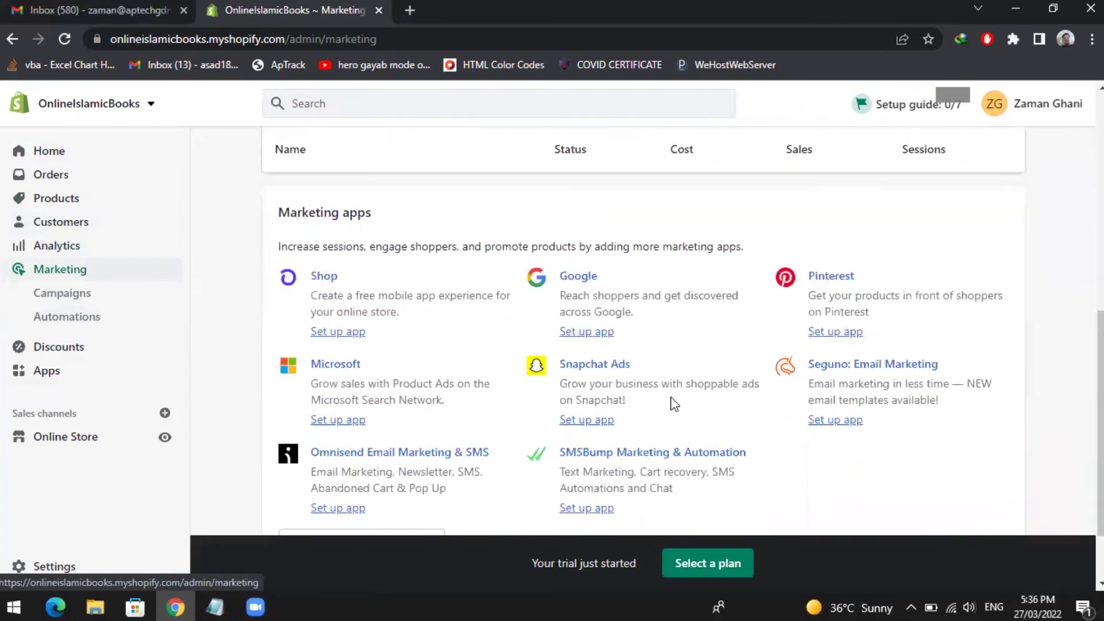
scroll(638, 379, down, 2)
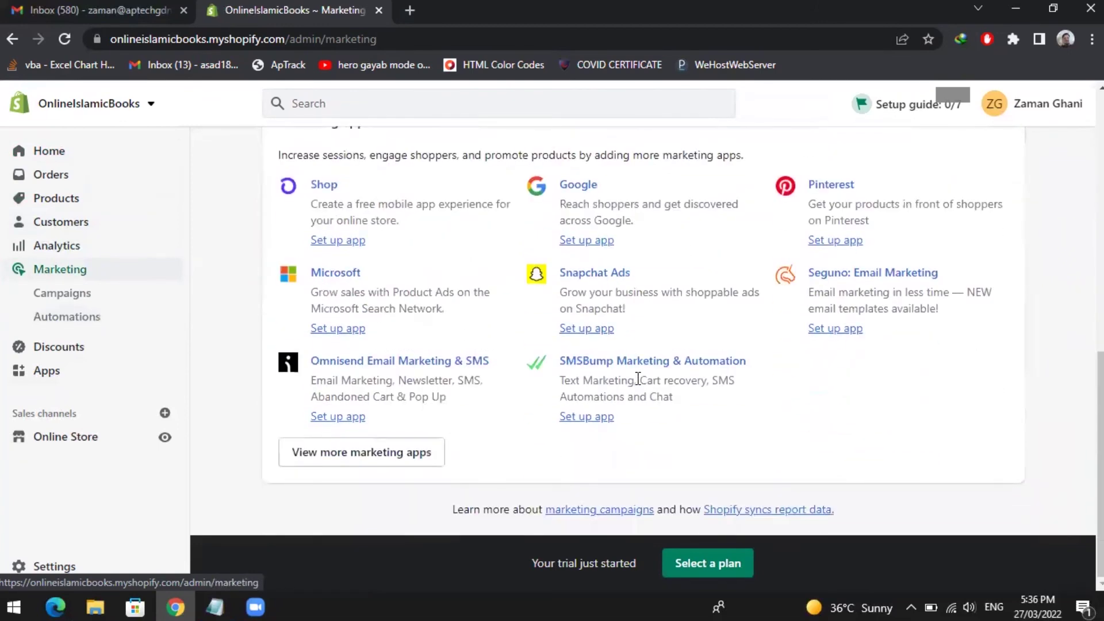
click(414, 456)
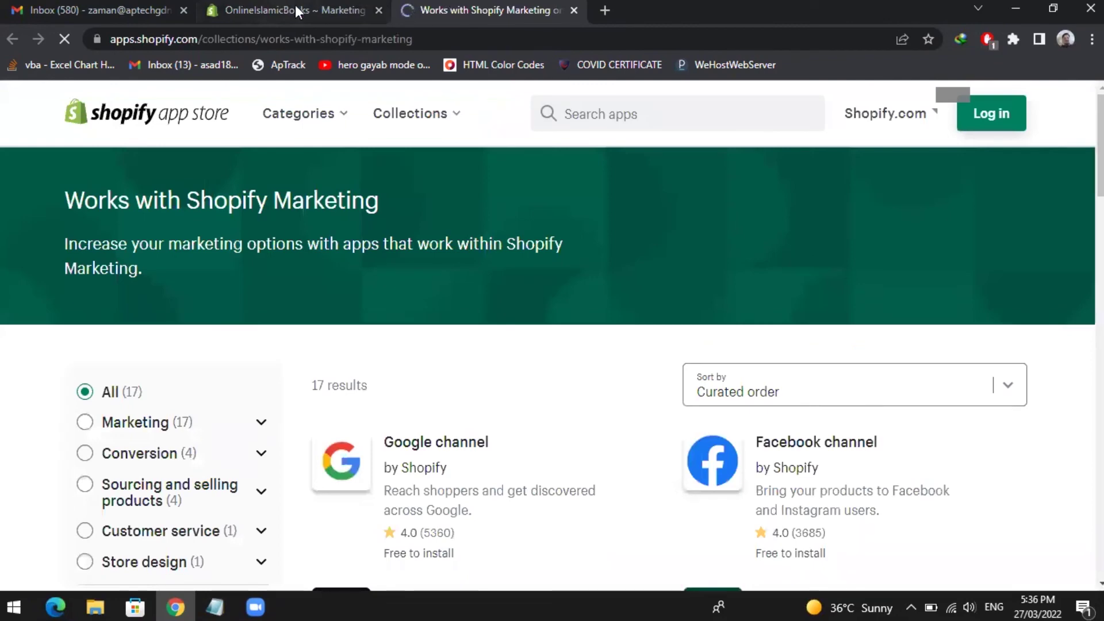
- Scroll through the 17 Works with Shopify Marketing apps, including TikTok, Snapchat Ads and Microsoft Channel
scroll(423, 220, down, 3)
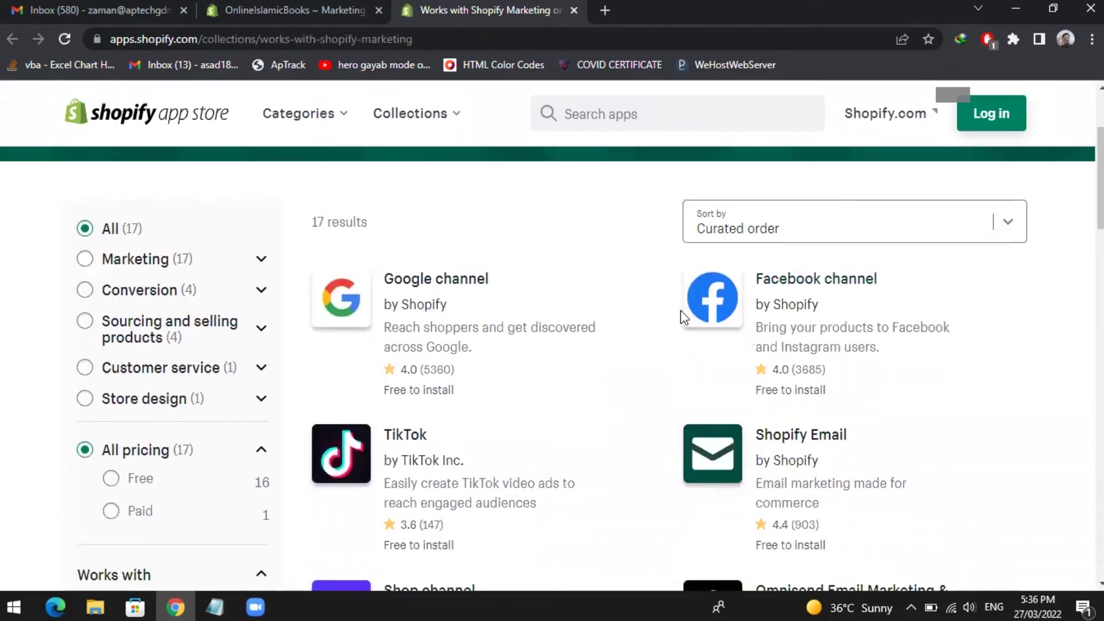
scroll(549, 319, down, 7)
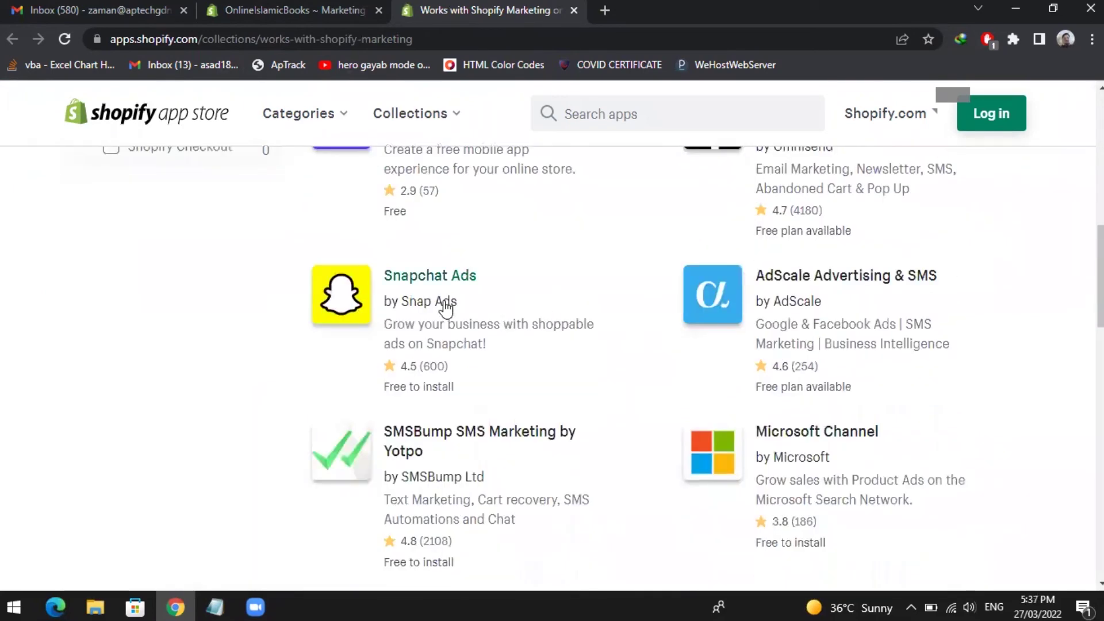
scroll(460, 308, down, 4)
scroll(467, 308, down, 8)
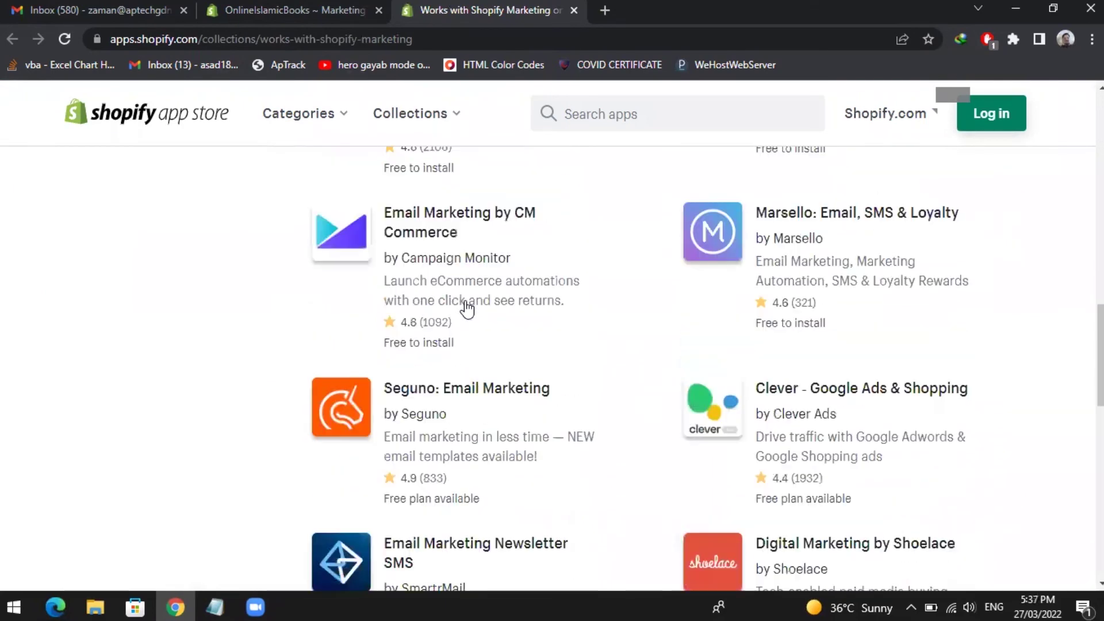
scroll(495, 305, down, 5)
scroll(554, 305, up, 14)
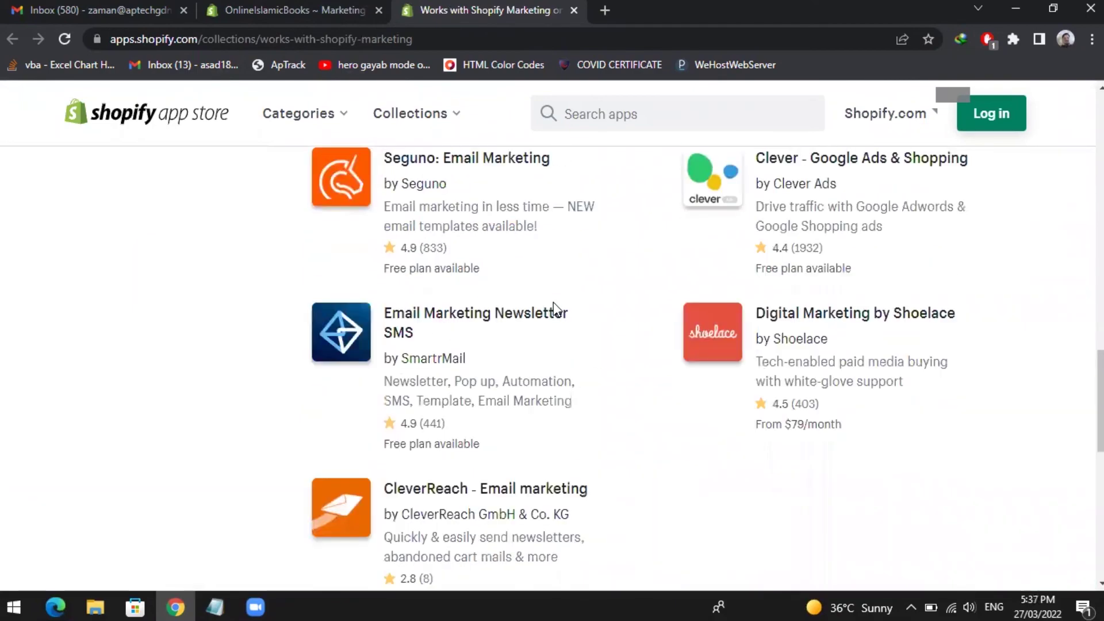
scroll(555, 310, down, 1)
scroll(555, 311, up, 4)
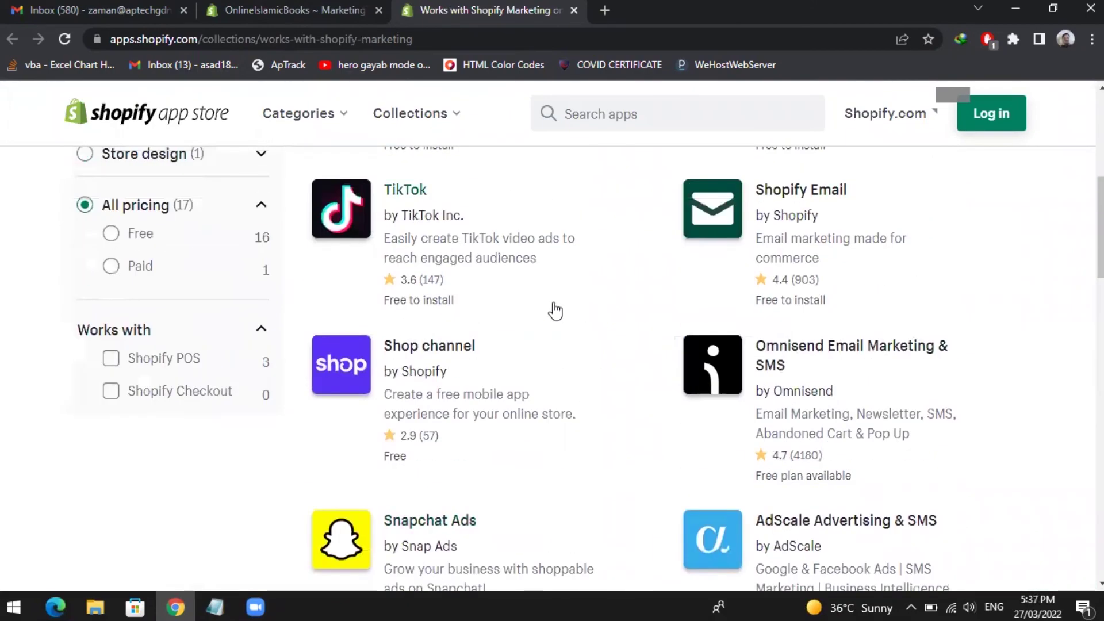
scroll(555, 311, up, 7)
scroll(555, 311, down, 4)
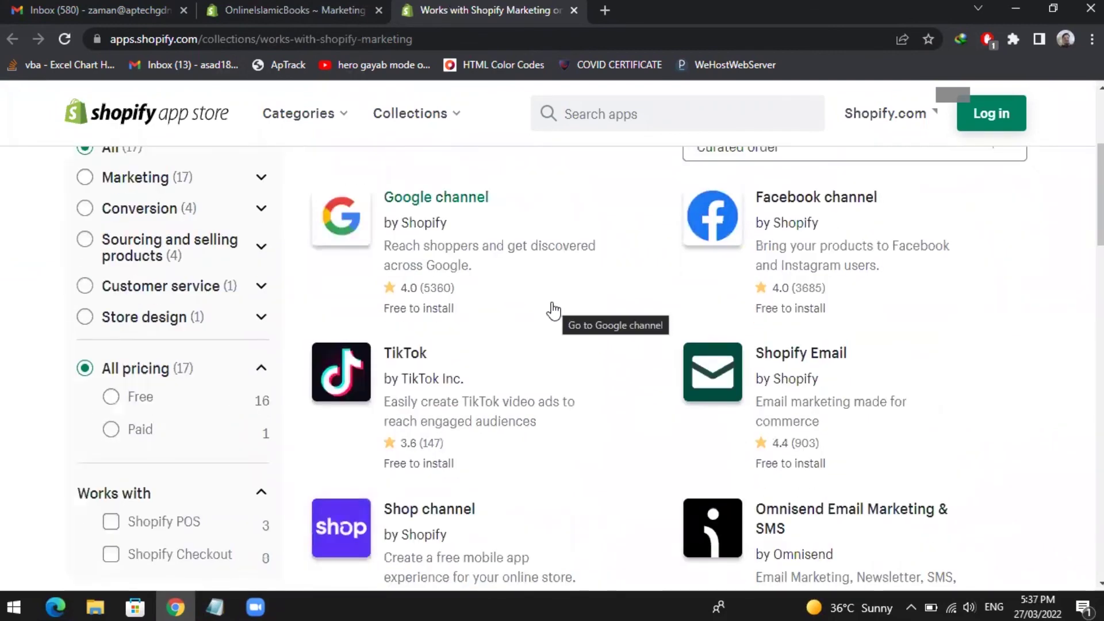
scroll(553, 311, up, 1)
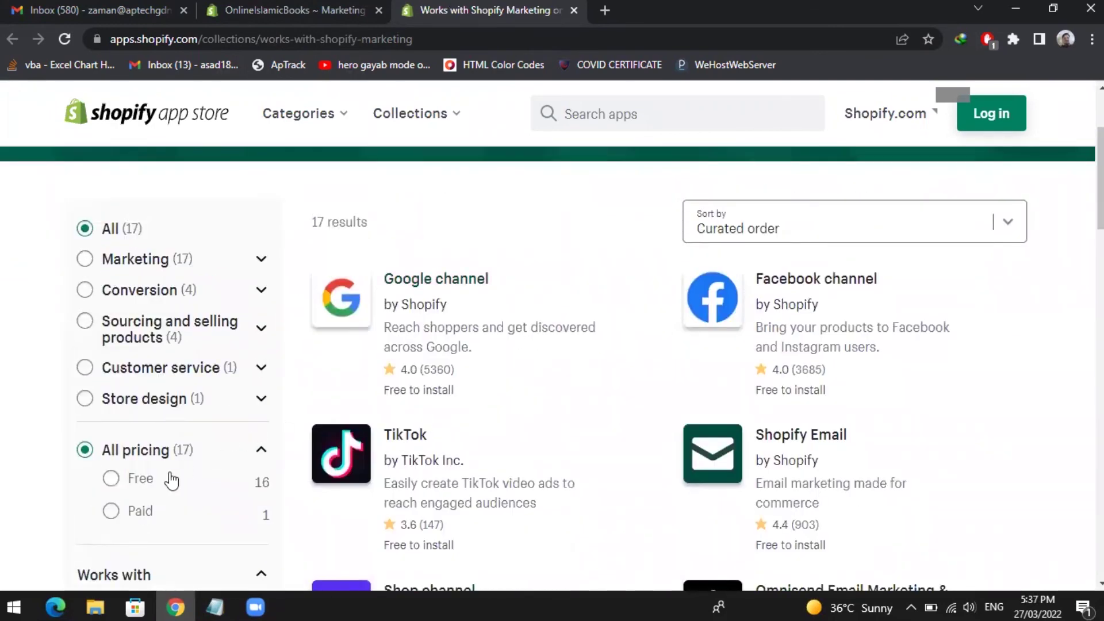
- Filter the marketing collection to Free apps, browse the 16 results, then return to the admin Marketing tab
click(134, 480)
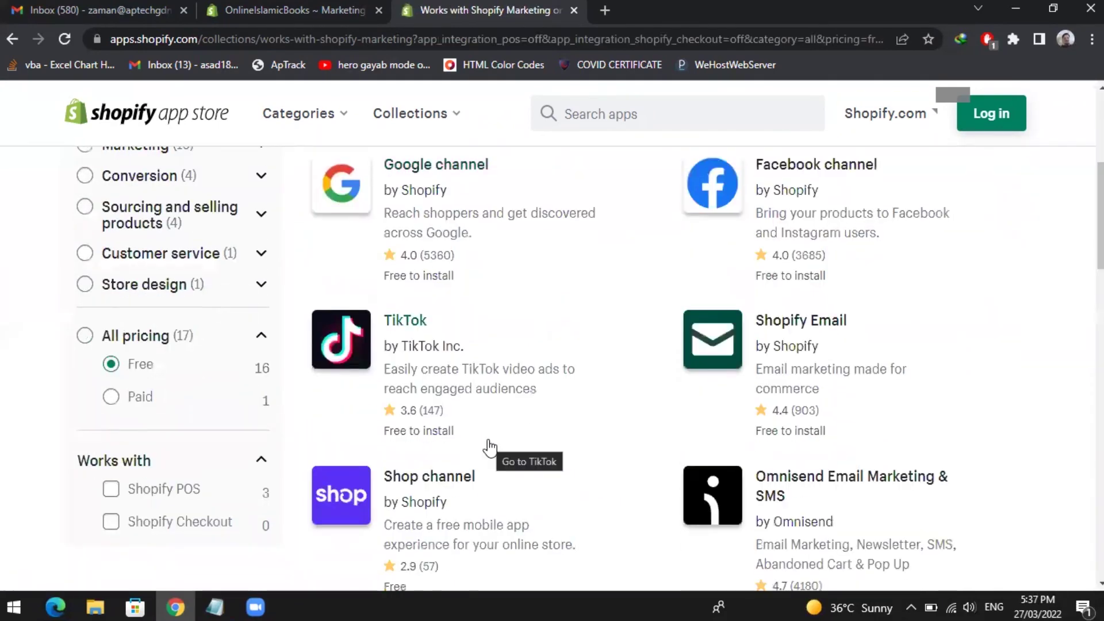
scroll(489, 448, down, 12)
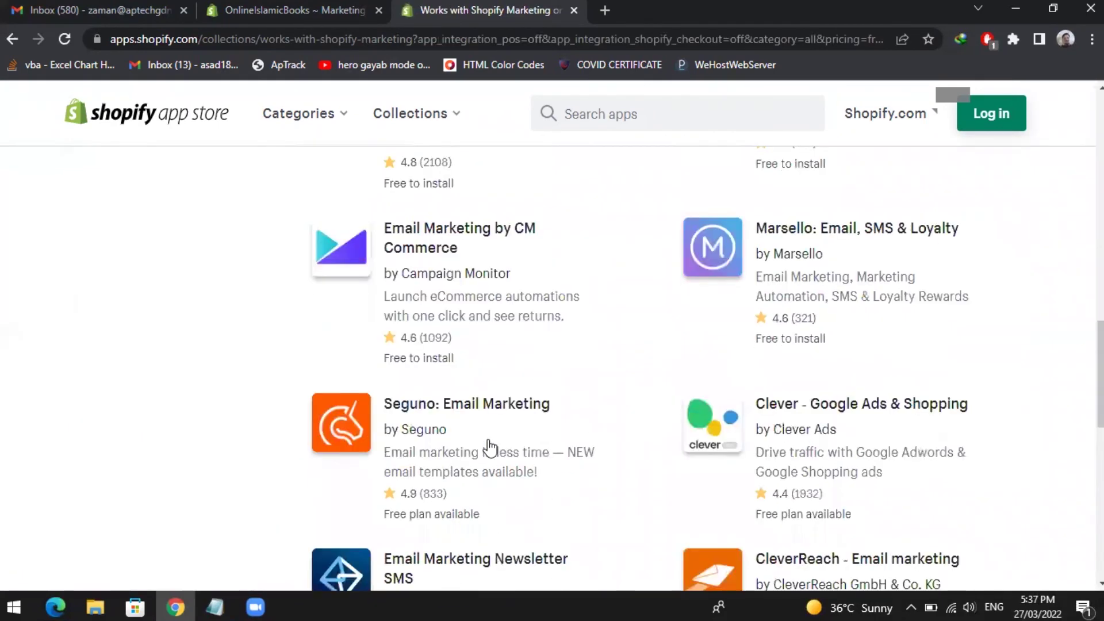
scroll(490, 447, down, 5)
scroll(492, 445, up, 20)
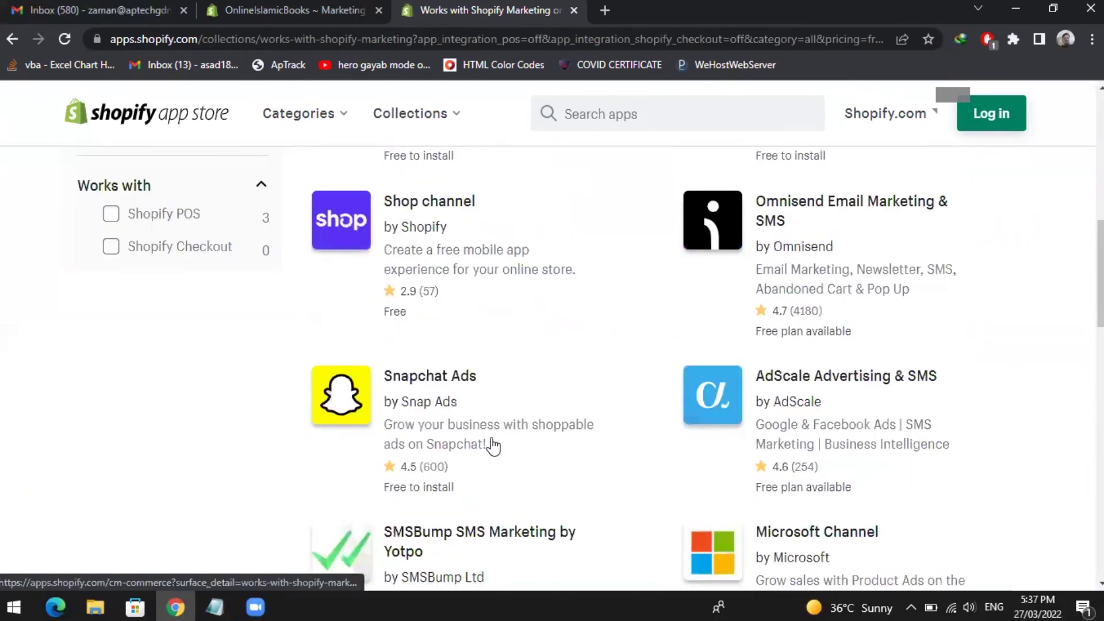
scroll(491, 445, up, 4)
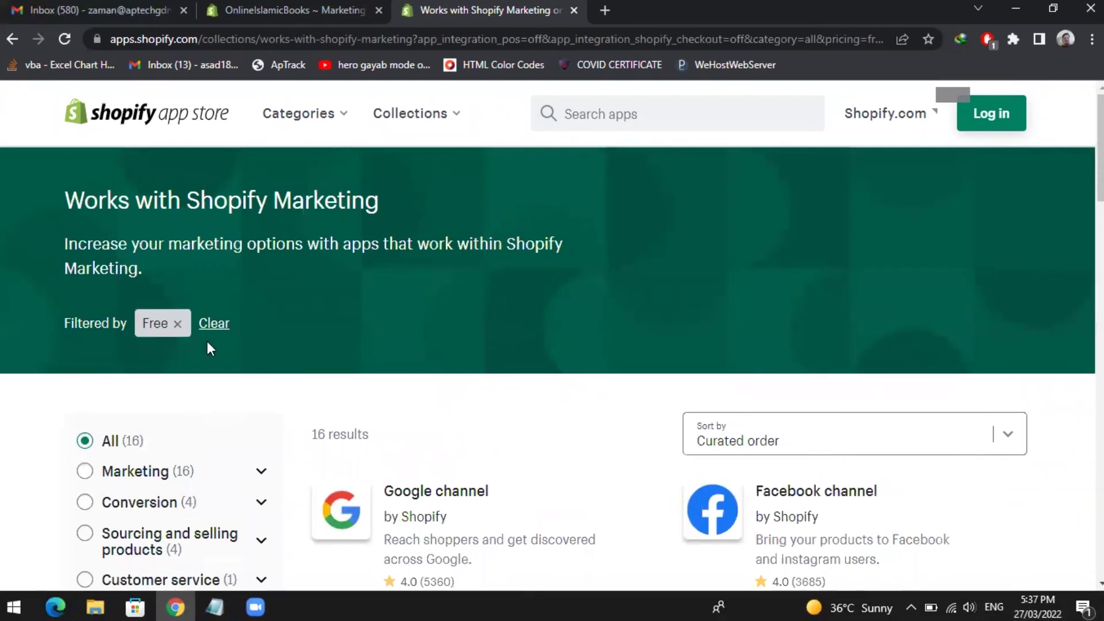
scroll(148, 463, down, 4)
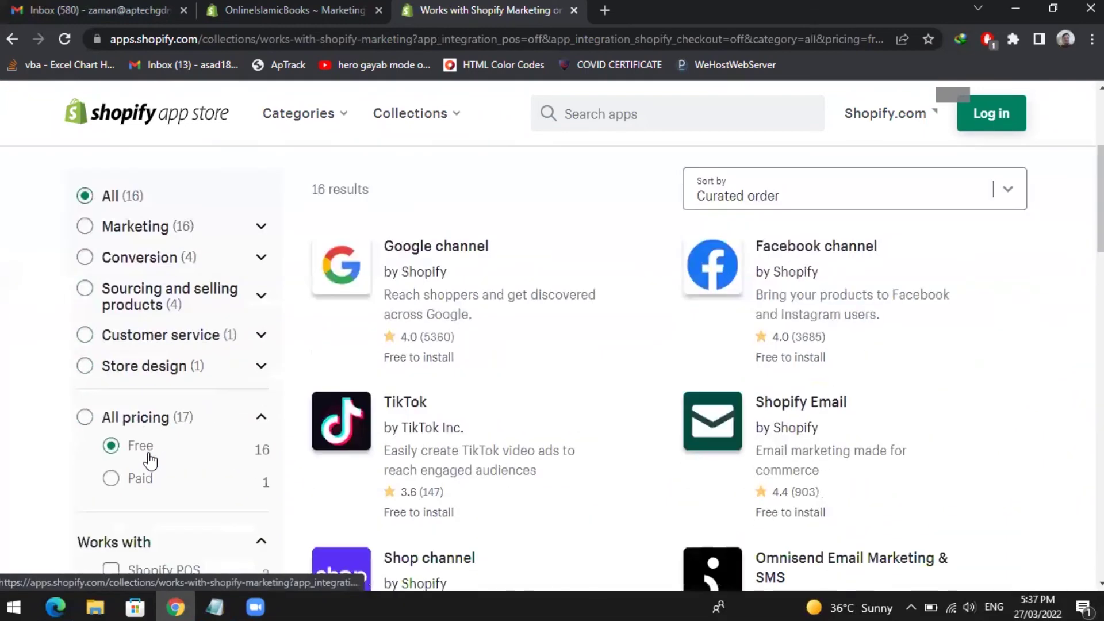
scroll(163, 476, down, 3)
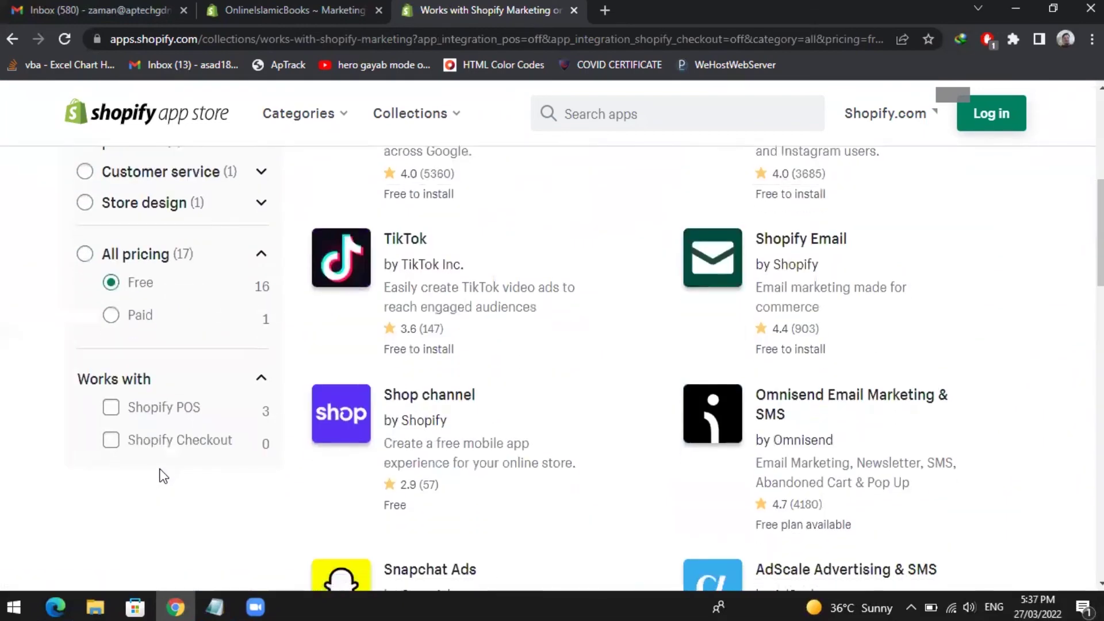
scroll(172, 454, up, 7)
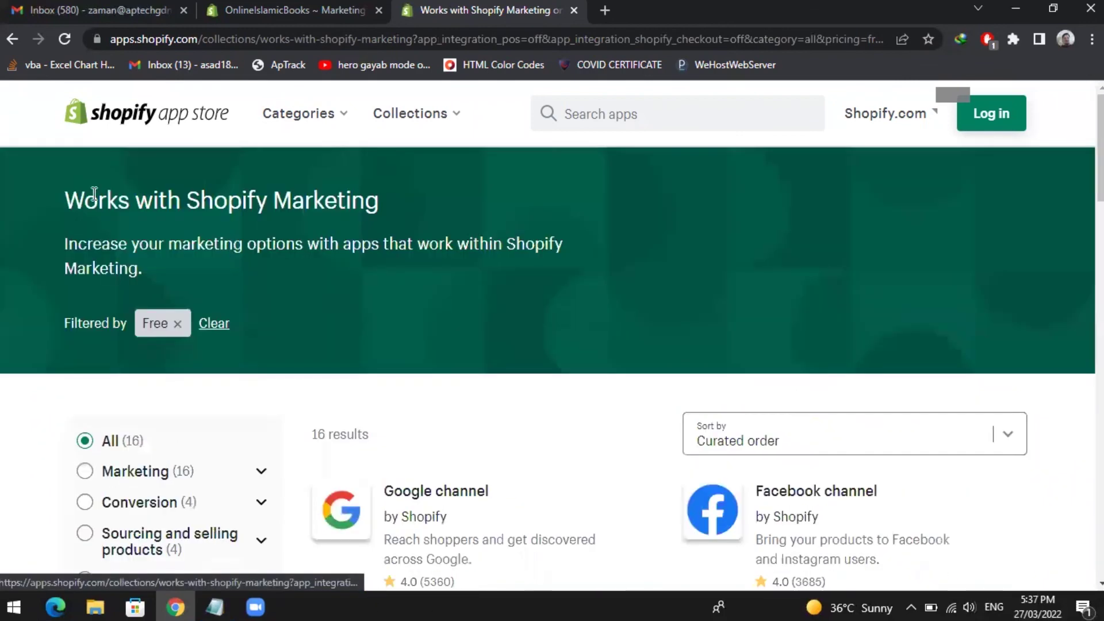
click(231, 6)
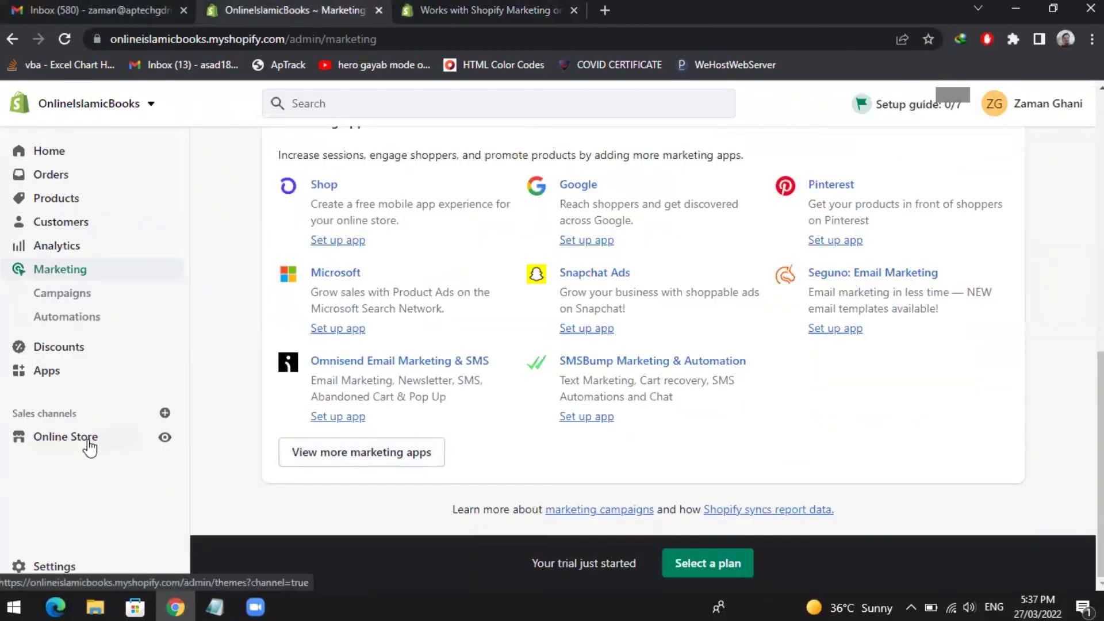
- Open the live OnlineIslamicBooks storefront in a new browser tab
right_click(161, 441)
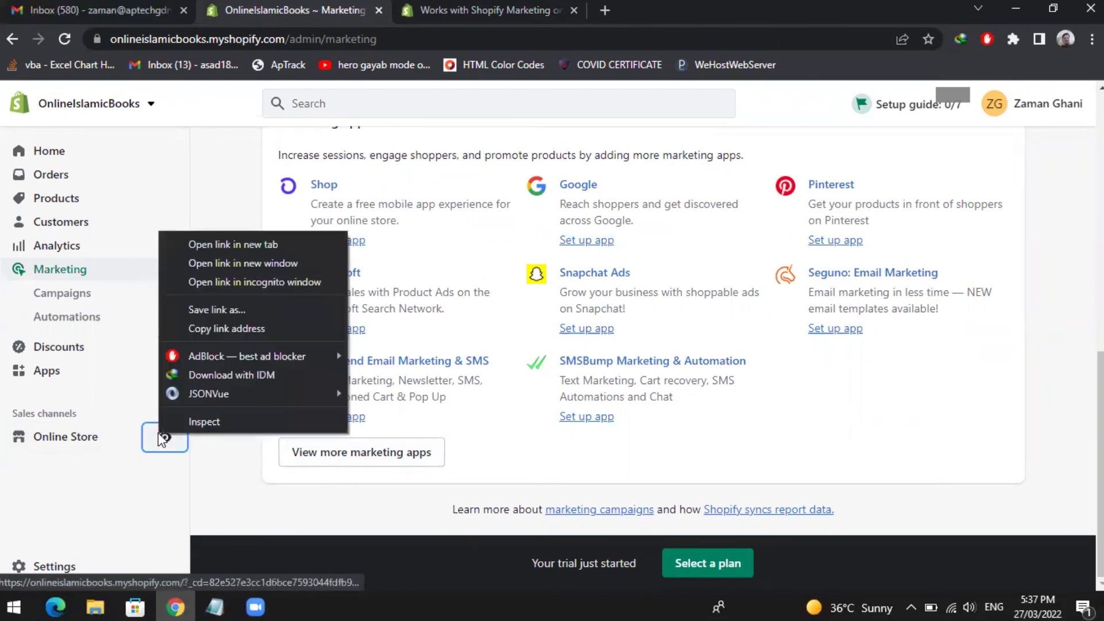
click(230, 243)
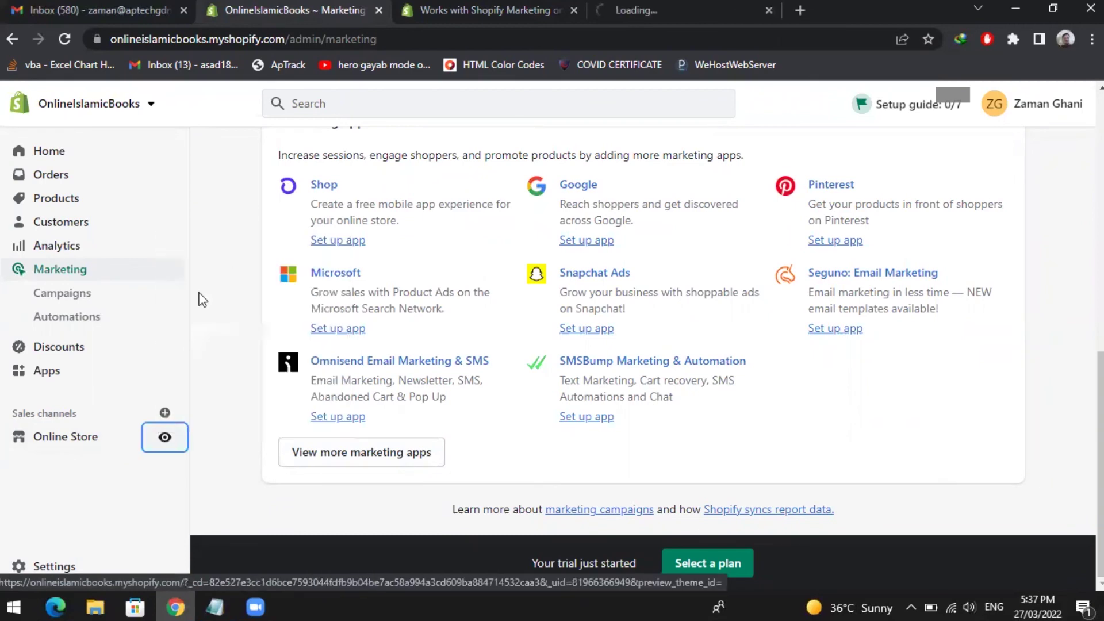
key(ctrl+Tab)
key(ctrl+Tab)
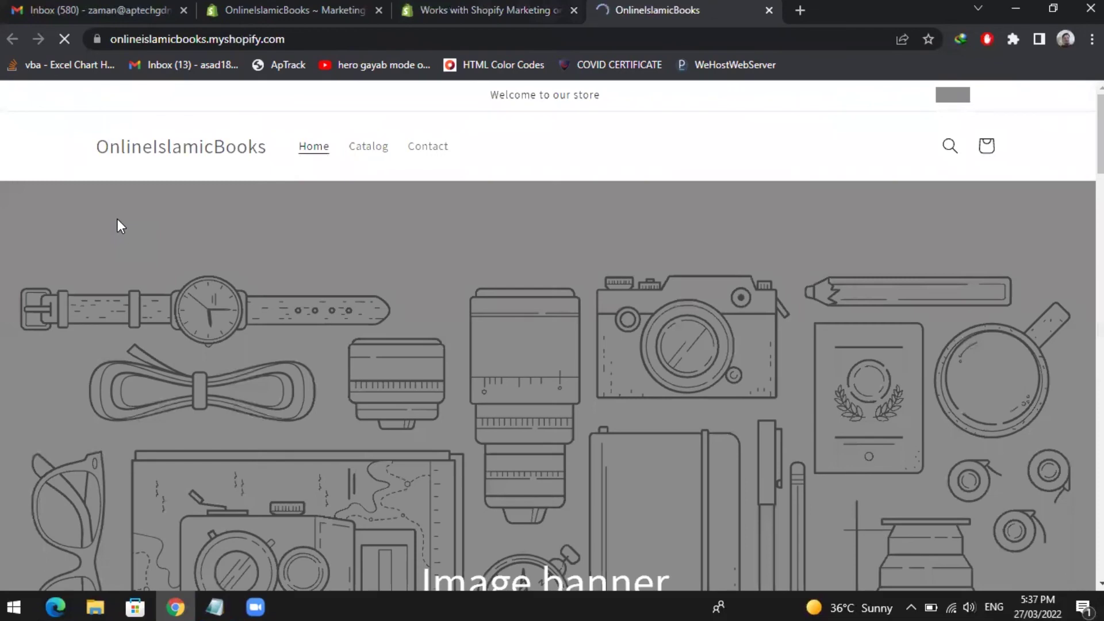
- Look through the storefront home page and dismiss the password-protection notice
scroll(279, 241, down, 10)
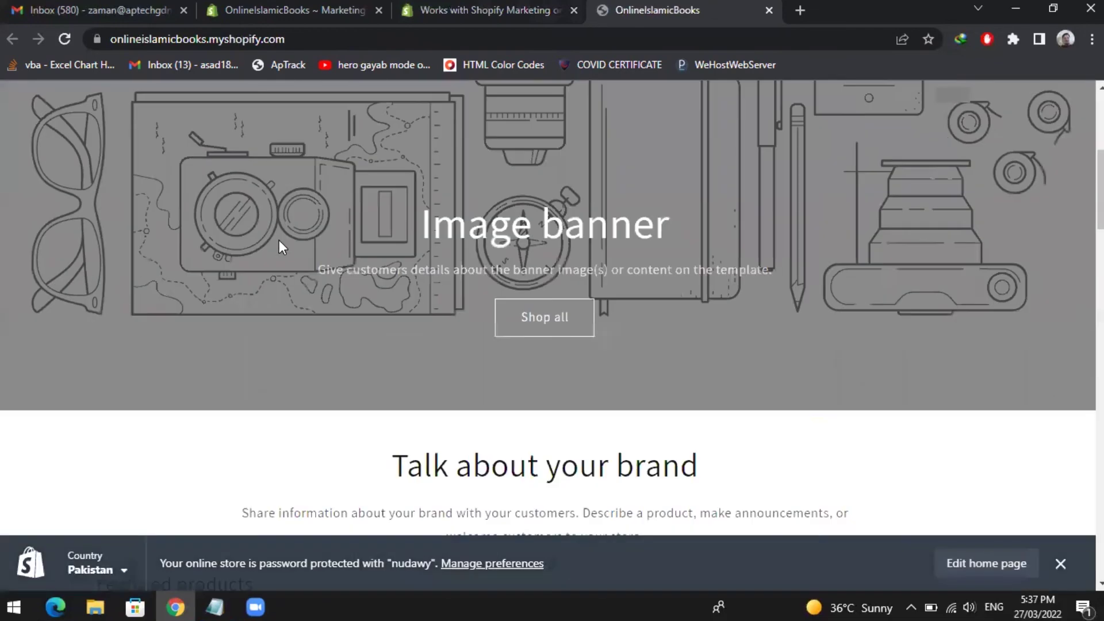
scroll(278, 240, down, 15)
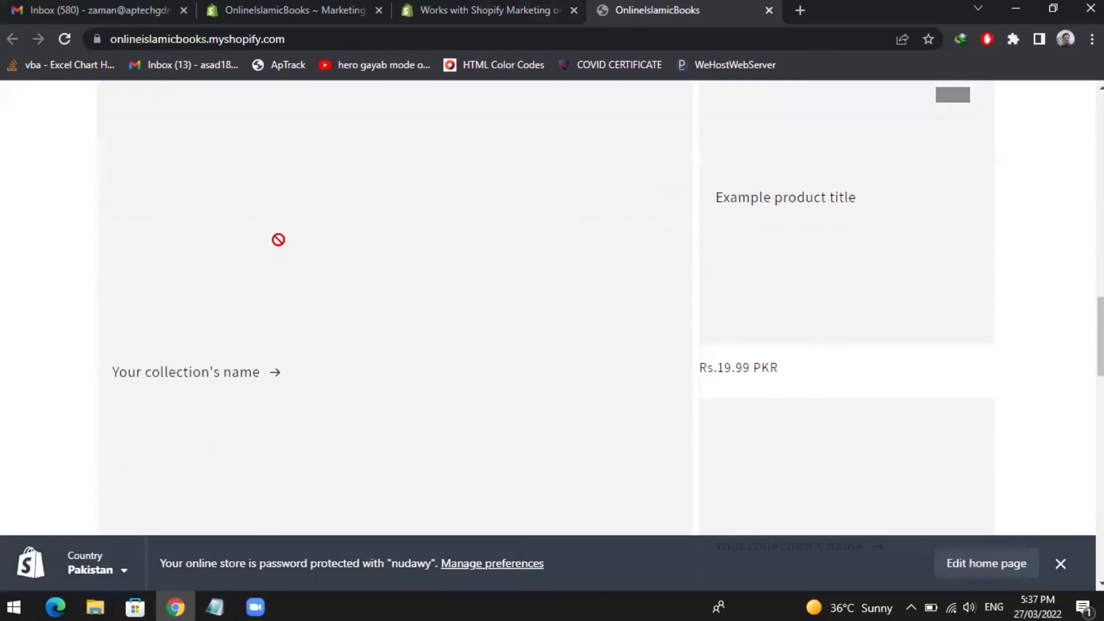
scroll(193, 242, down, 5)
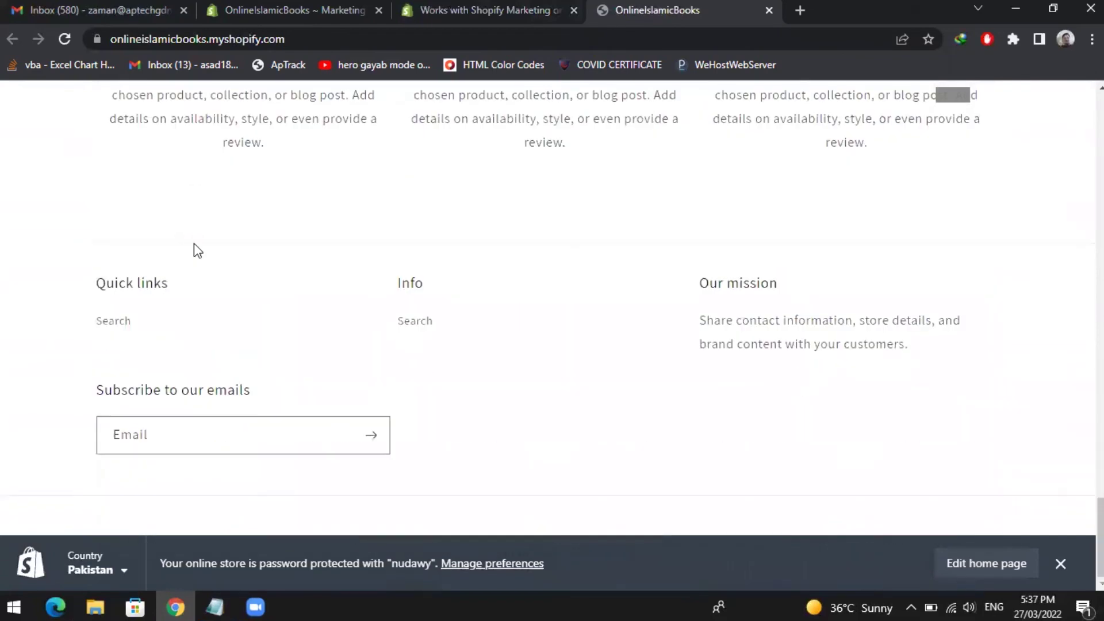
click(1060, 564)
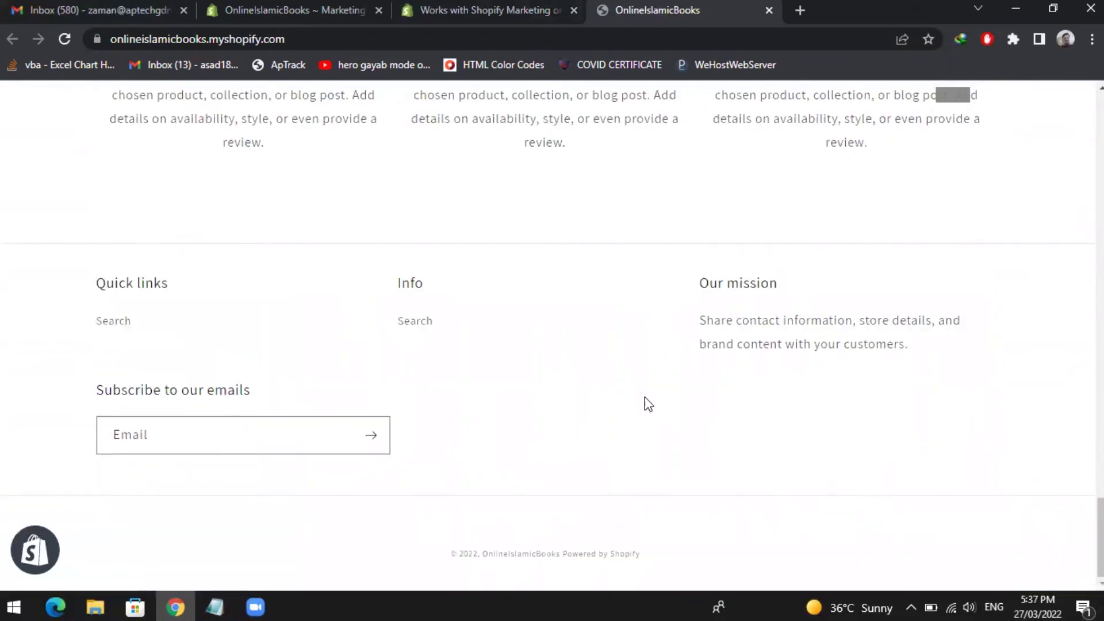
scroll(644, 397, up, 15)
scroll(644, 397, up, 20)
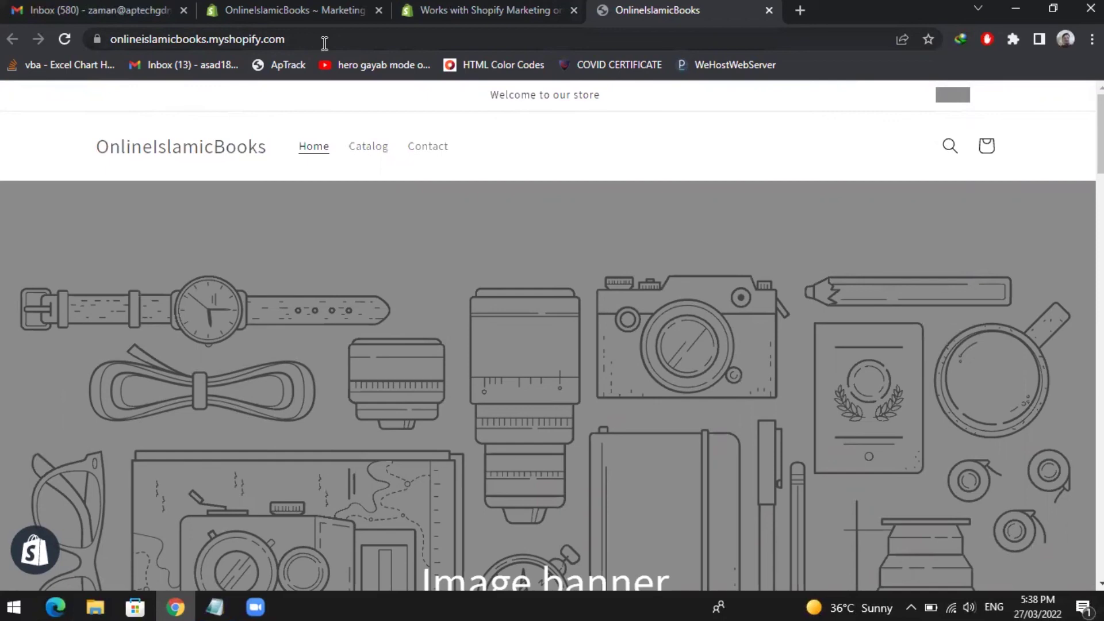
- Switch back to the admin Marketing page and scroll to its Abandoned checkout emails campaign
click(462, 6)
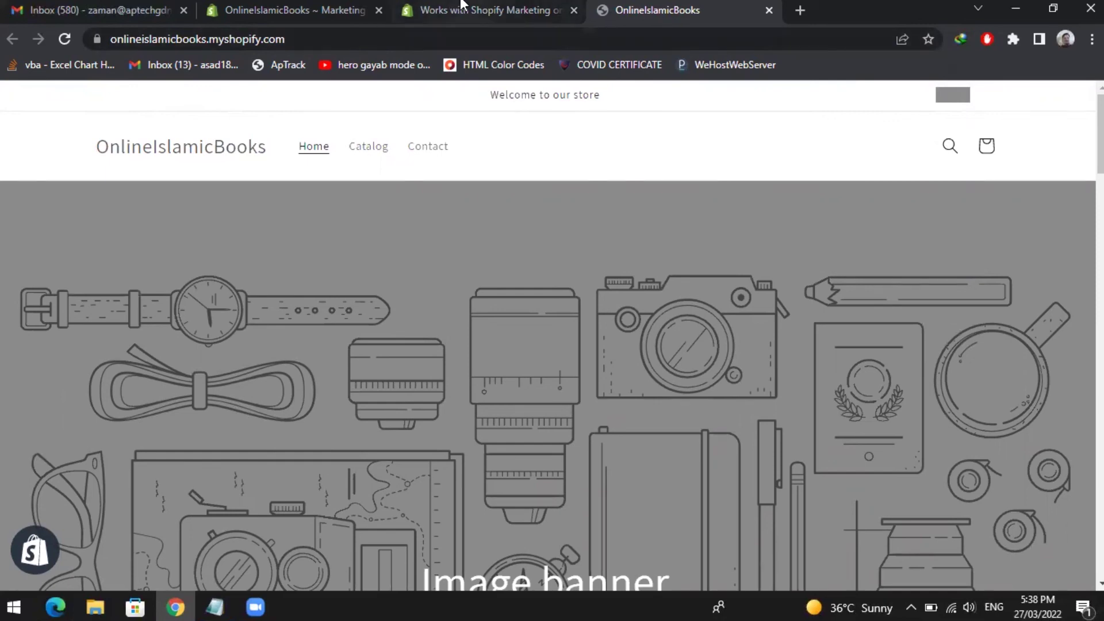
click(334, 8)
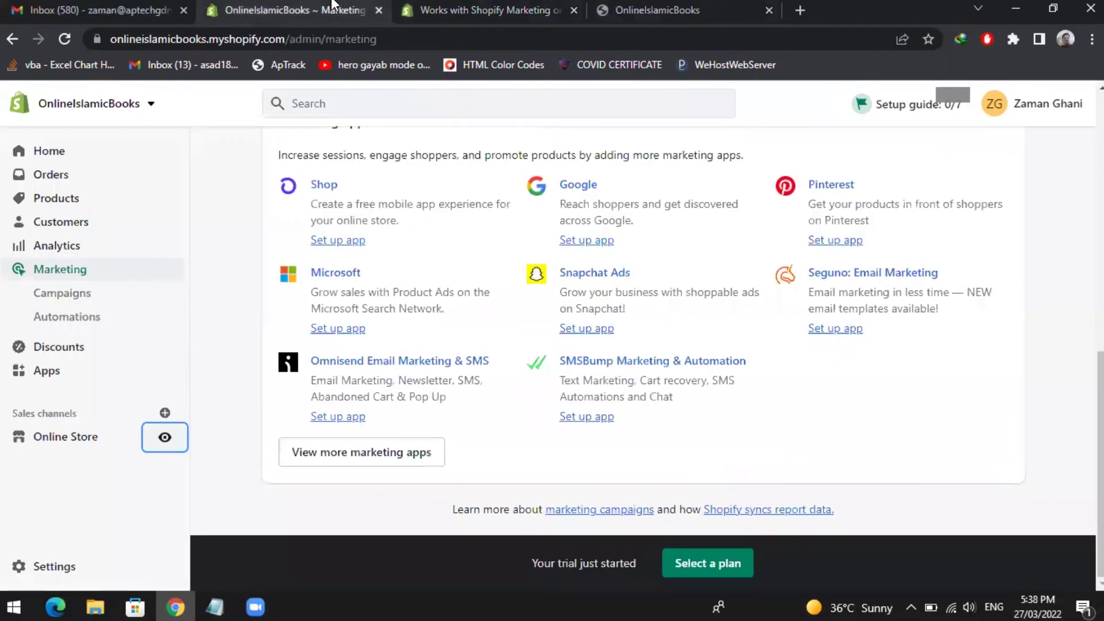
scroll(460, 175, up, 10)
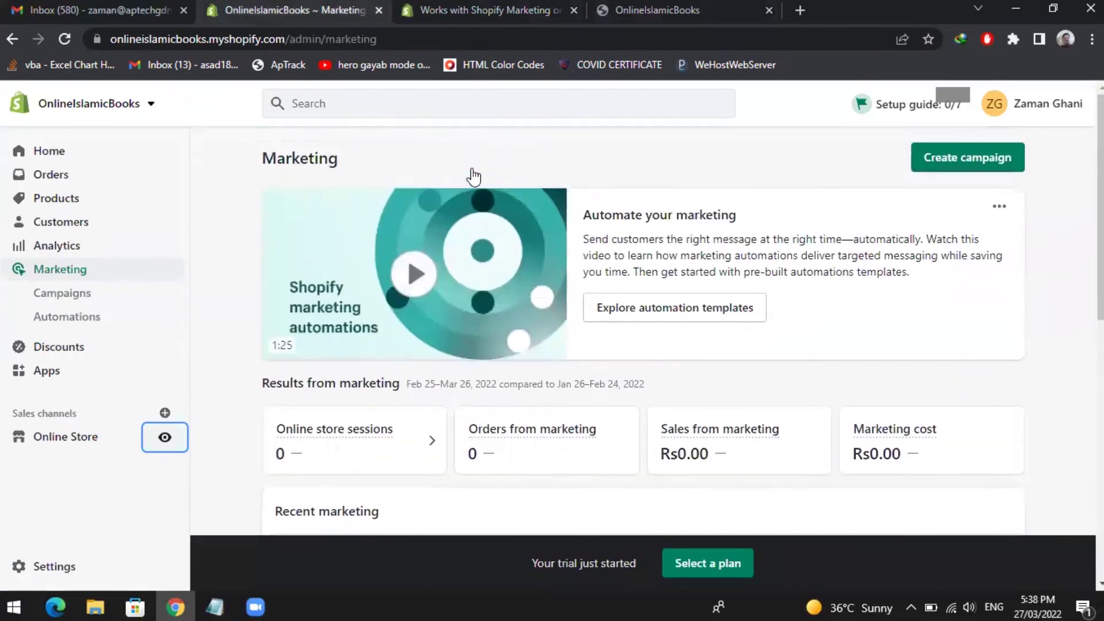
scroll(472, 173, down, 10)
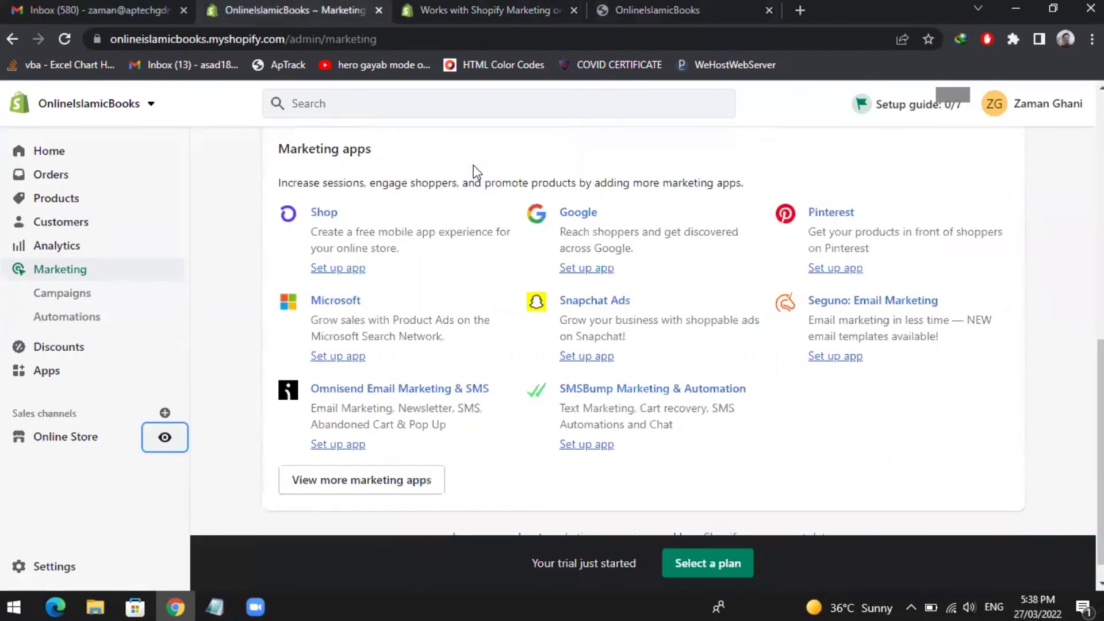
scroll(468, 169, up, 3)
scroll(467, 168, up, 7)
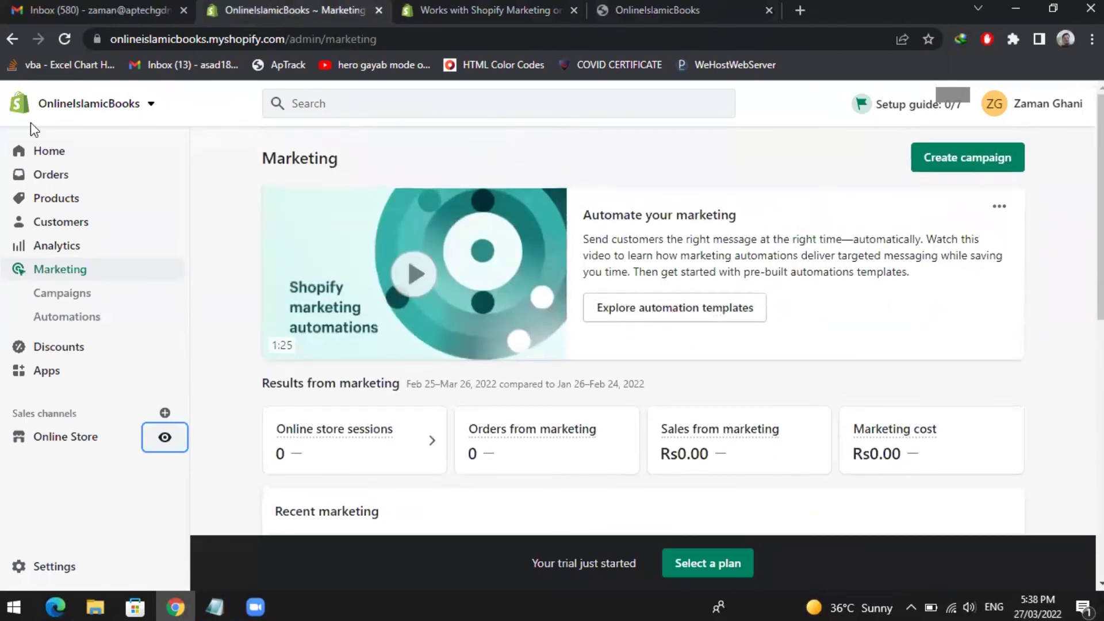
- Show the admin Home page, briefly checking and closing the store-switcher dropdown
click(60, 153)
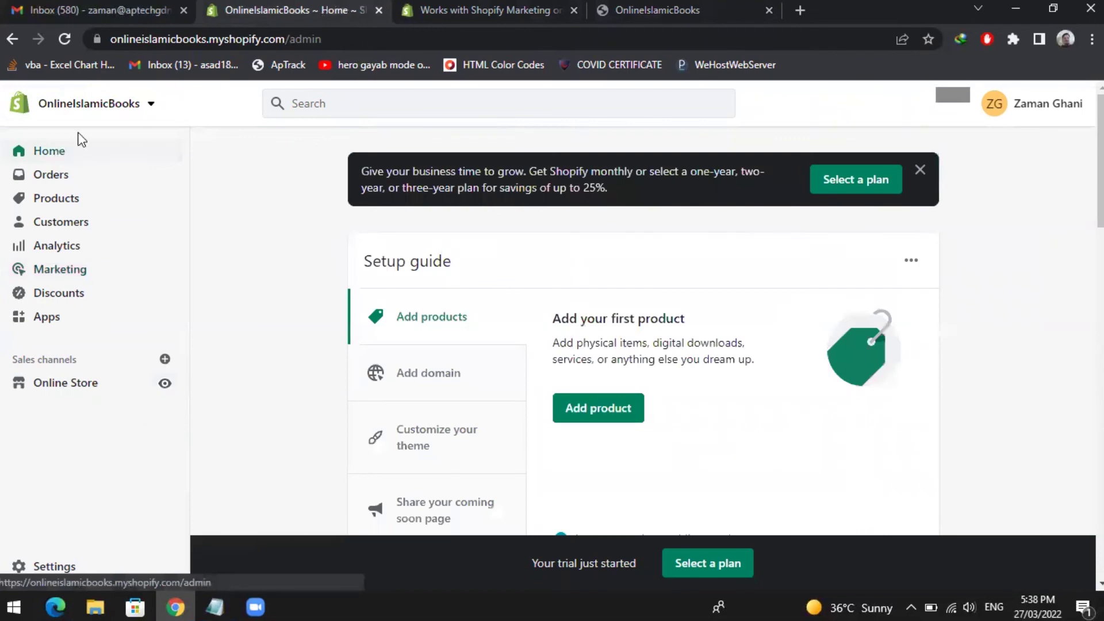
click(151, 103)
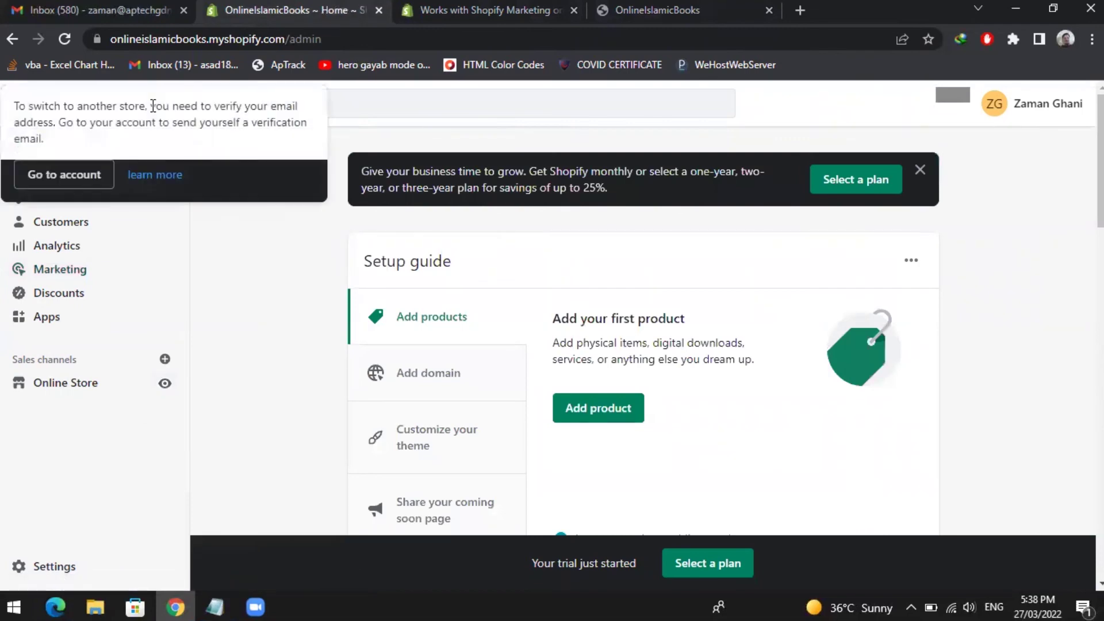
click(172, 245)
click(65, 153)
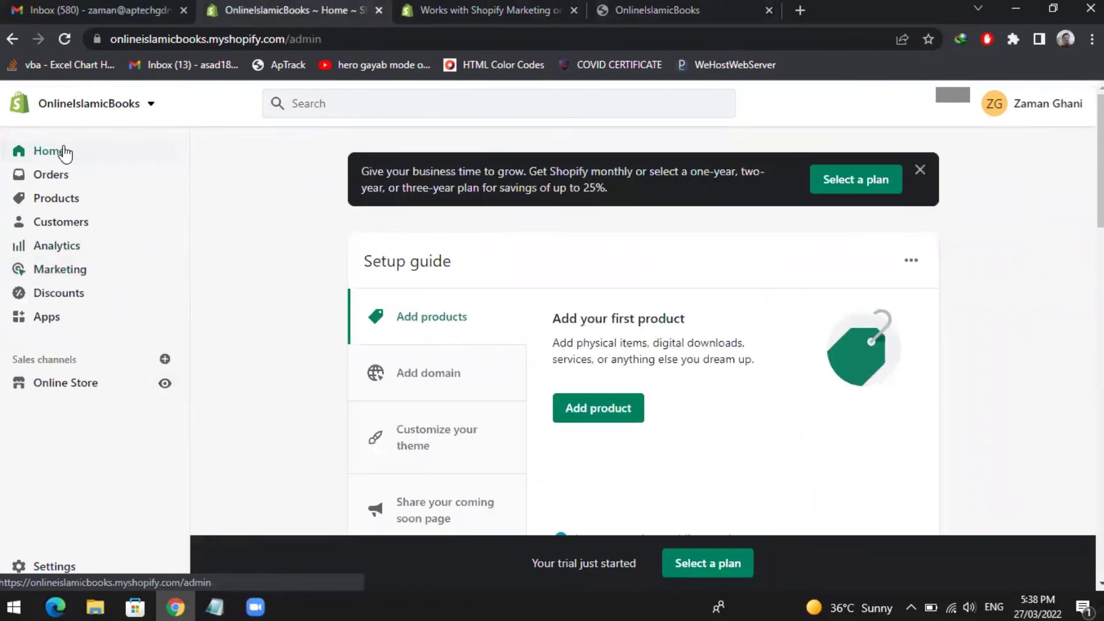
mouse_move(256, 605)
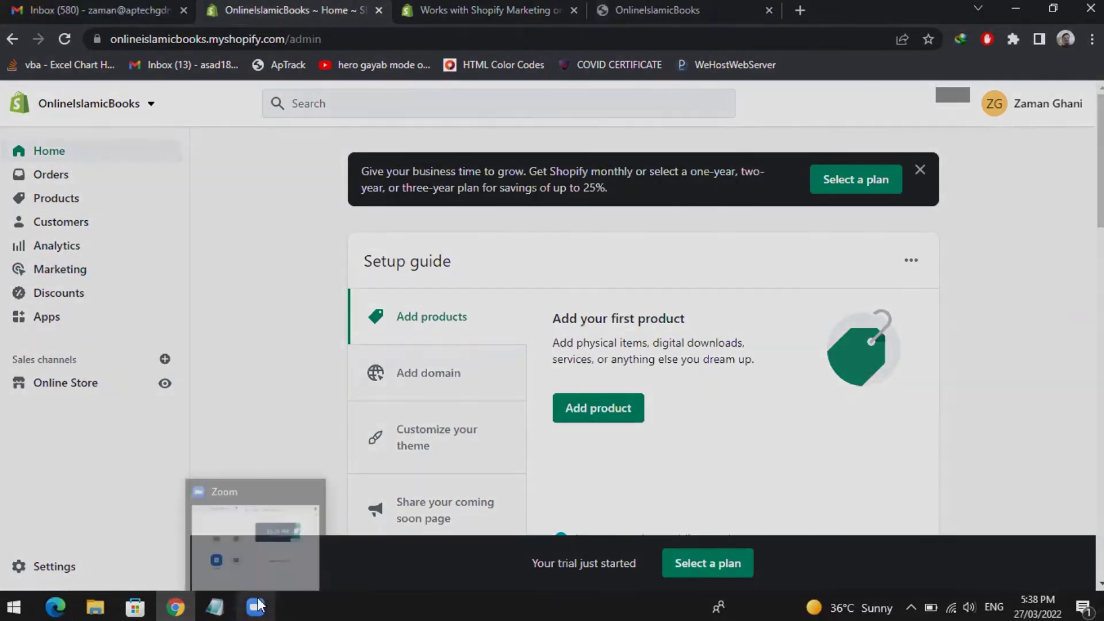